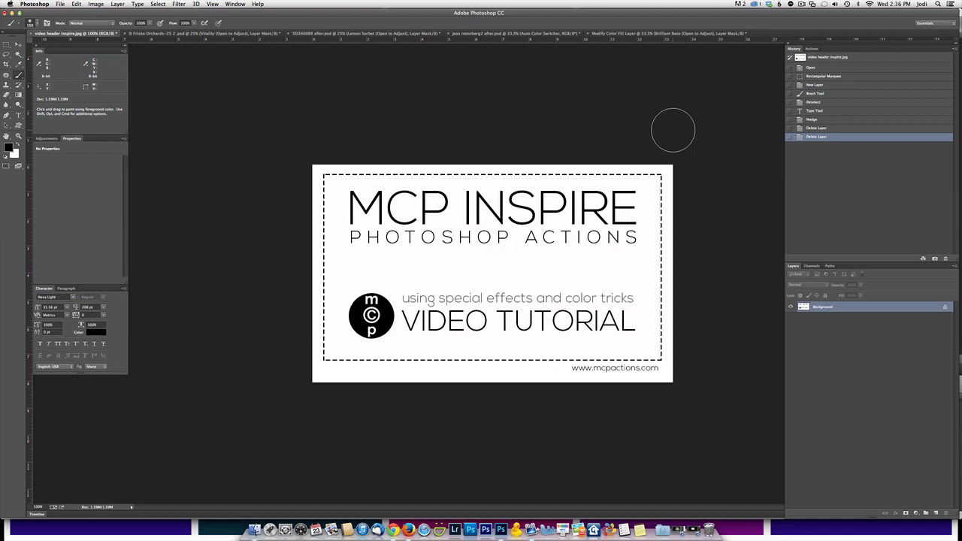
Switch to the Friske Orchards photo of the girl among red berries.
{"action": "left_click", "coordinate": [276, 34]}
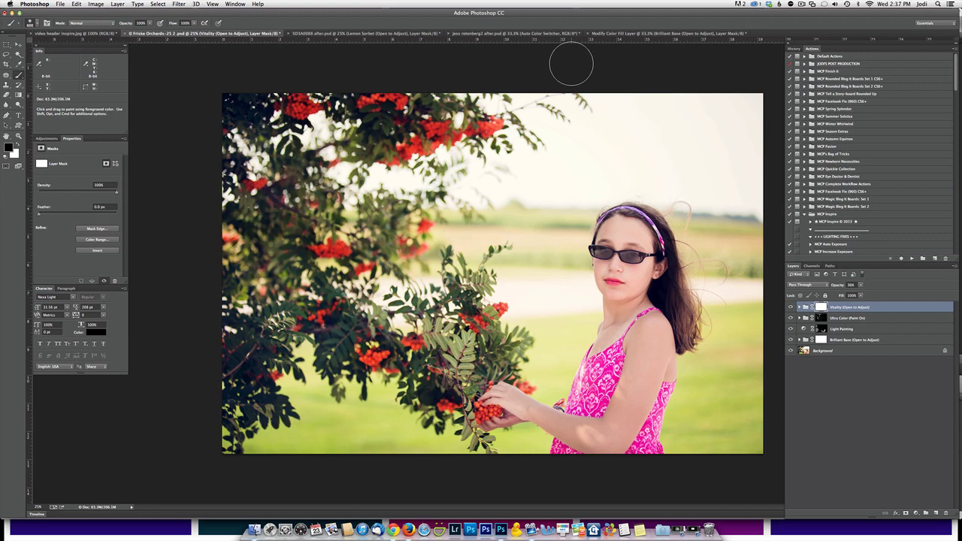
{"action": "scroll", "coordinate": [864, 161], "scroll_direction": "down", "scroll_amount": 5}
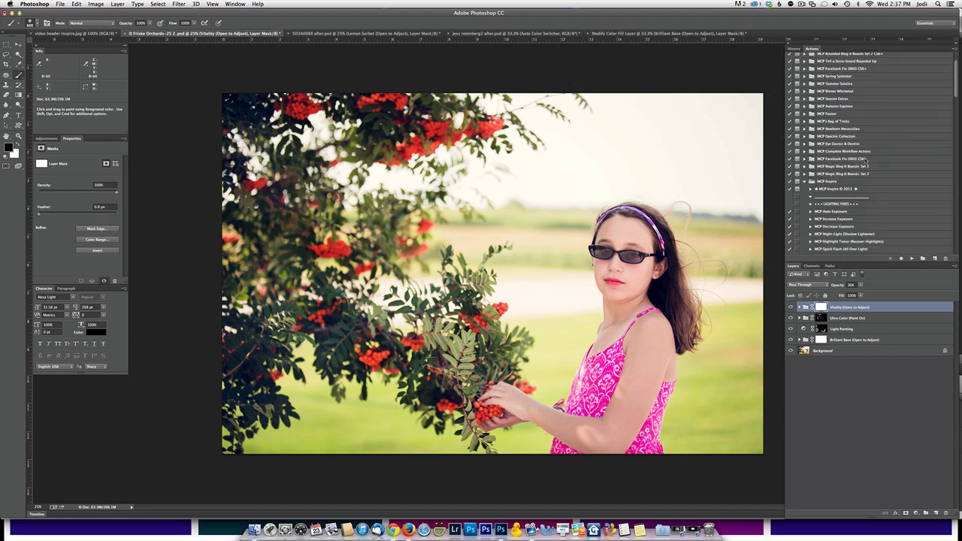
{"action": "scroll", "coordinate": [875, 178], "scroll_direction": "down", "scroll_amount": 10}
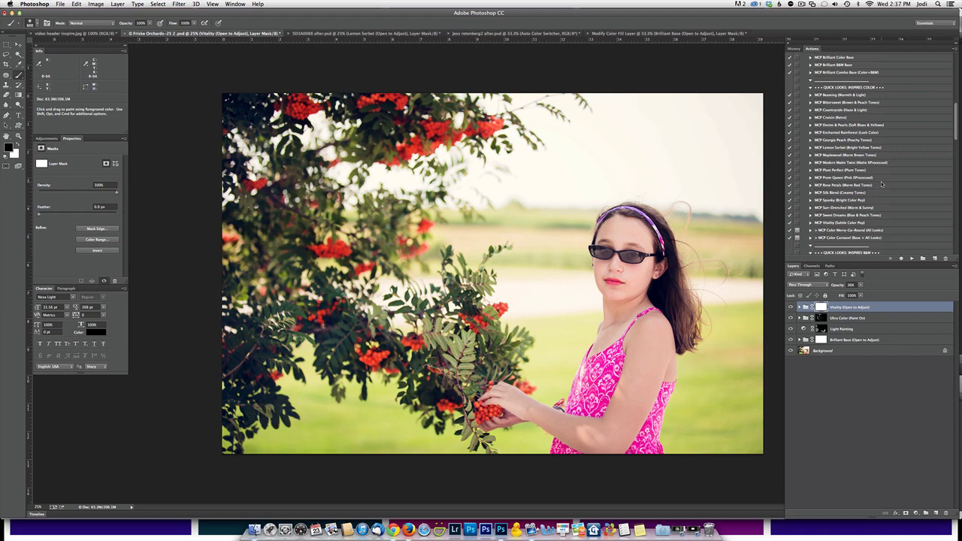
{"action": "scroll", "coordinate": [881, 184], "scroll_direction": "down", "scroll_amount": 10}
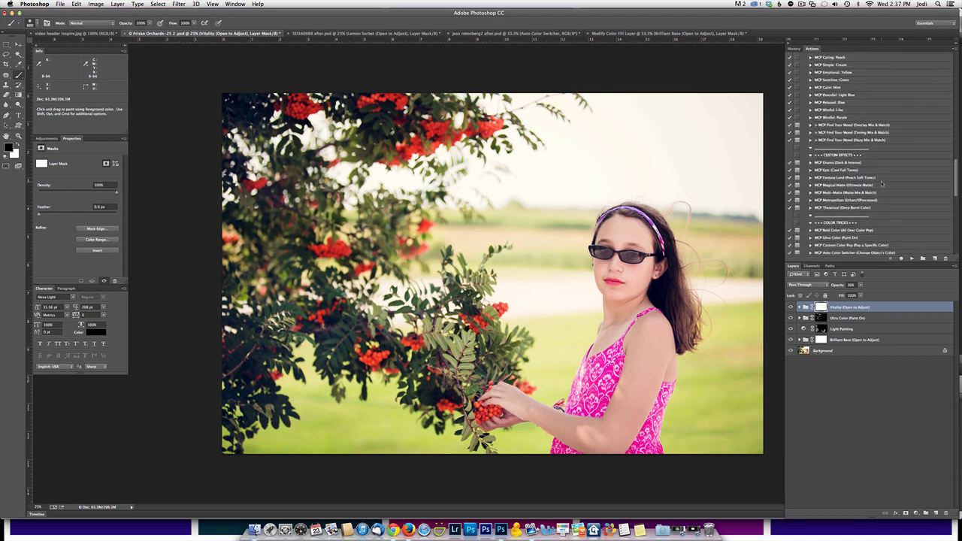
{"action": "scroll", "coordinate": [881, 183], "scroll_direction": "down", "scroll_amount": 3}
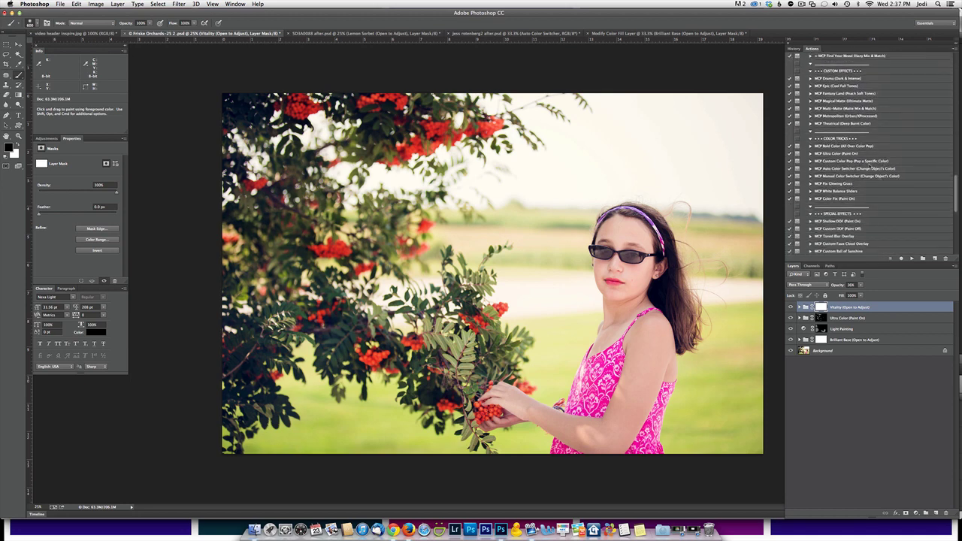
{"action": "scroll", "coordinate": [870, 162], "scroll_direction": "down", "scroll_amount": 8}
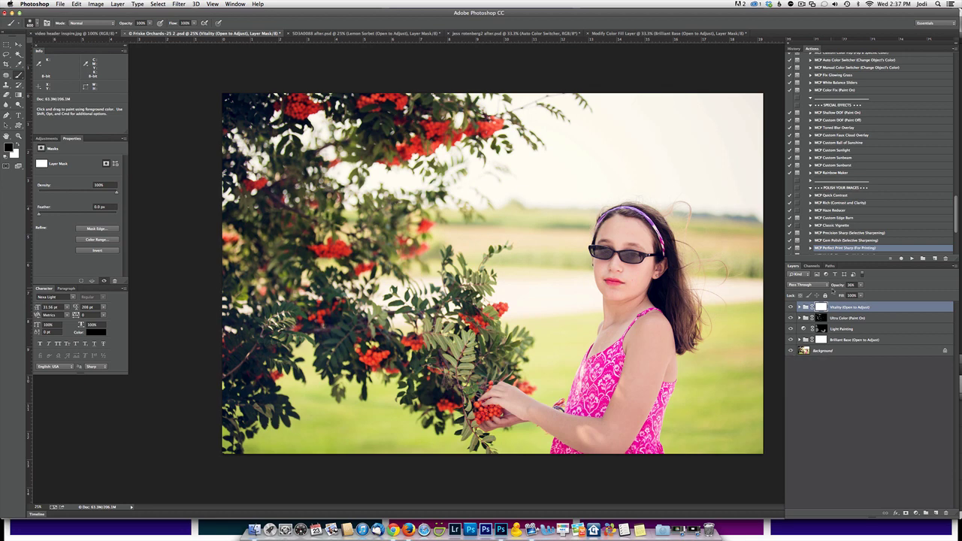
Play MCP Custom Faux Cloud Overlay and continue through both dialogs to add the Cloudy Texture layer.
{"action": "left_click", "coordinate": [872, 135]}
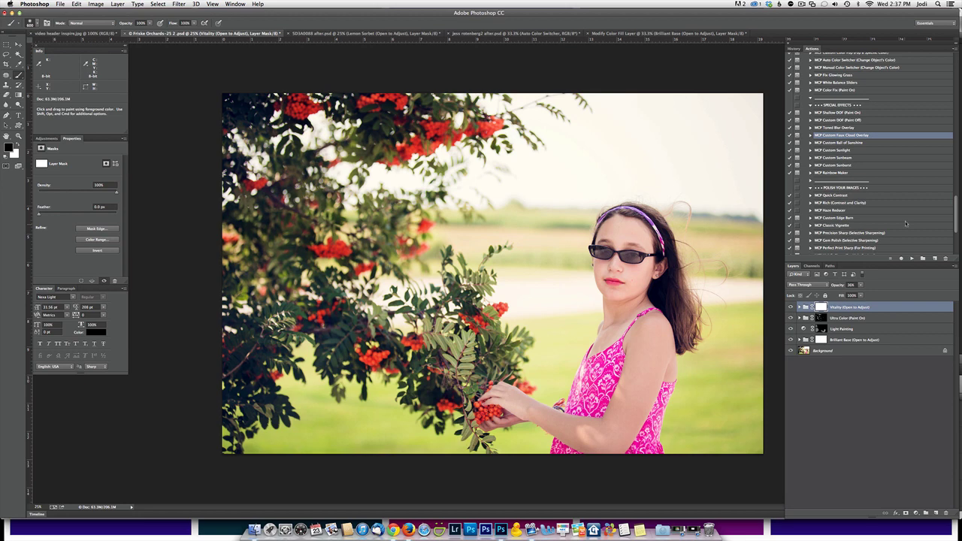
{"action": "left_click", "coordinate": [911, 258]}
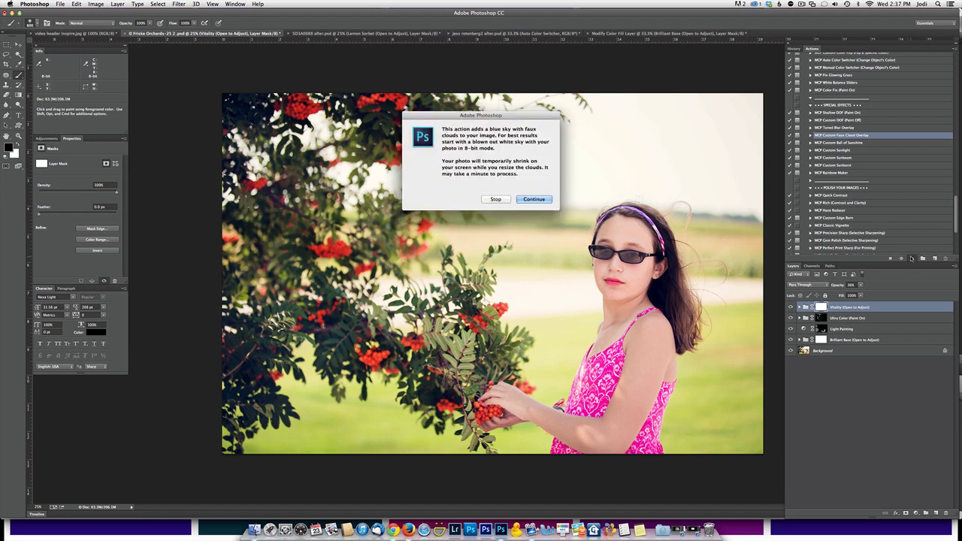
{"action": "left_click", "coordinate": [533, 200]}
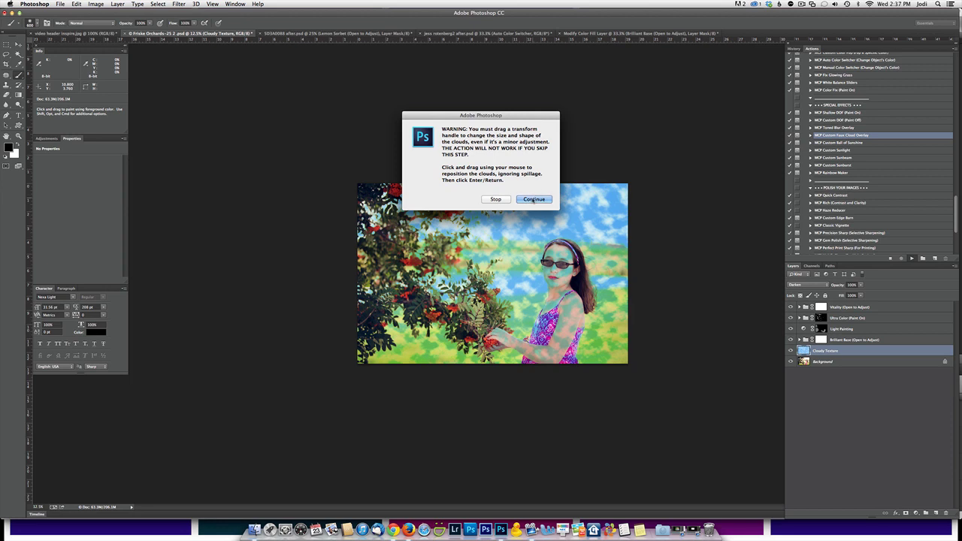
{"action": "left_click", "coordinate": [532, 199]}
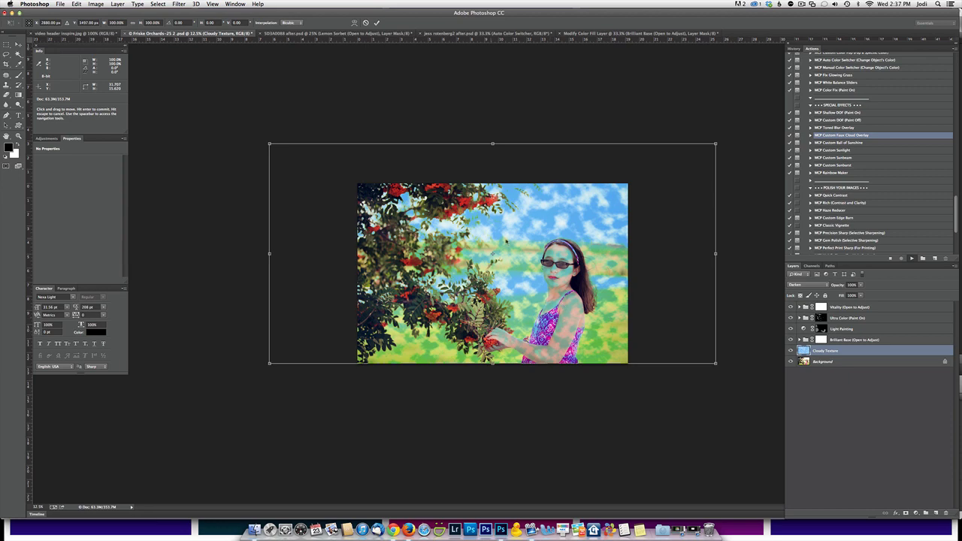
Scale the cloud texture to about 176%, shift it left, and commit the transform.
{"action": "left_click_drag", "start_coordinate": [714, 146], "coordinate": [878, 63]}
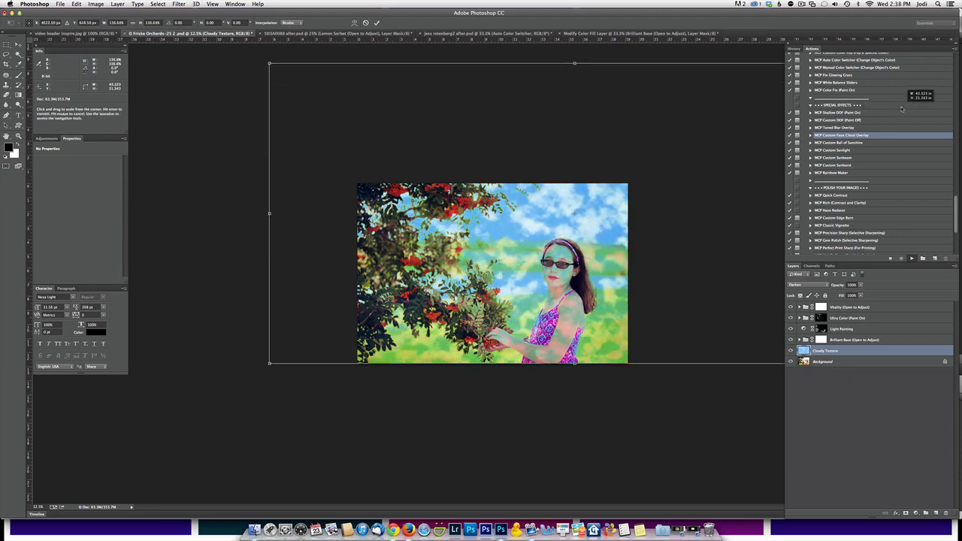
{"action": "left_click_drag", "start_coordinate": [275, 369], "coordinate": [92, 448]}
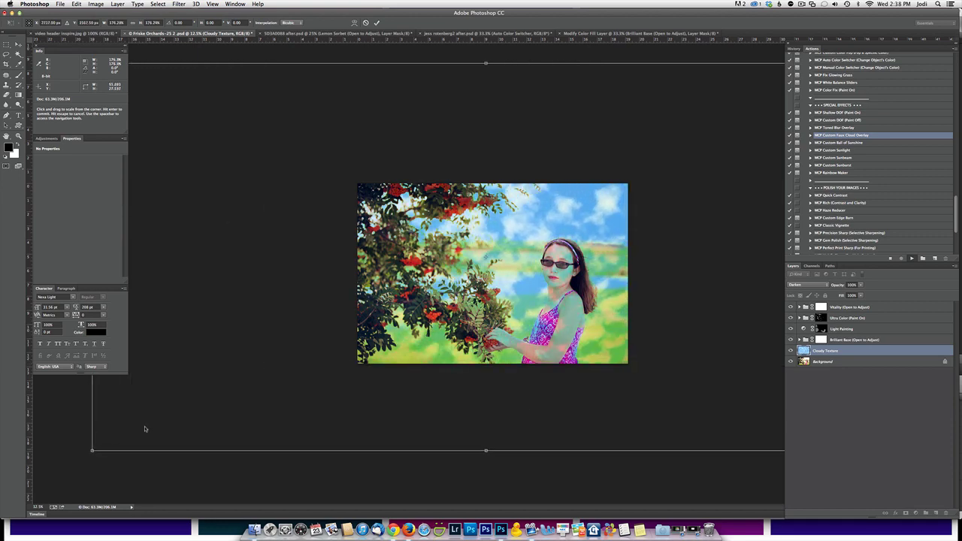
{"action": "left_click_drag", "start_coordinate": [497, 279], "coordinate": [395, 198]}
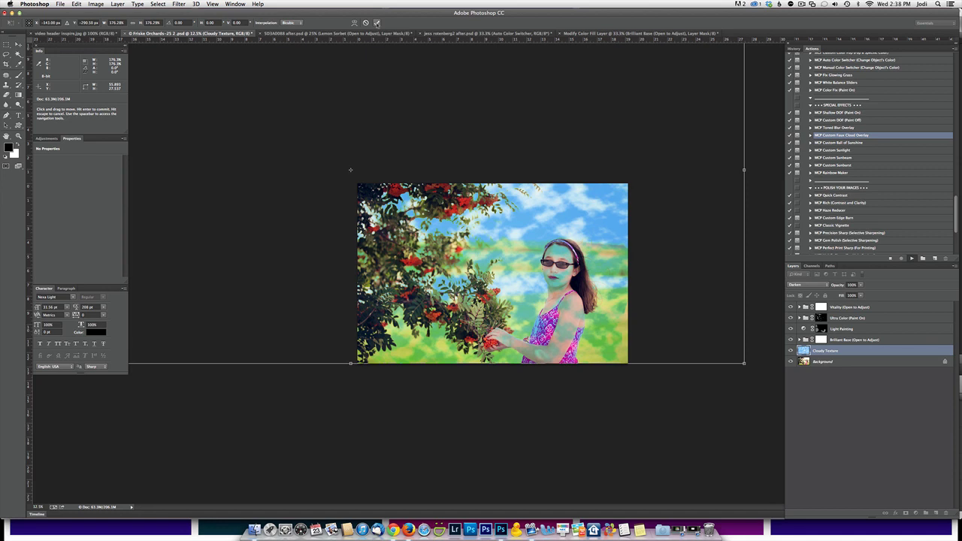
{"action": "left_click", "coordinate": [376, 22]}
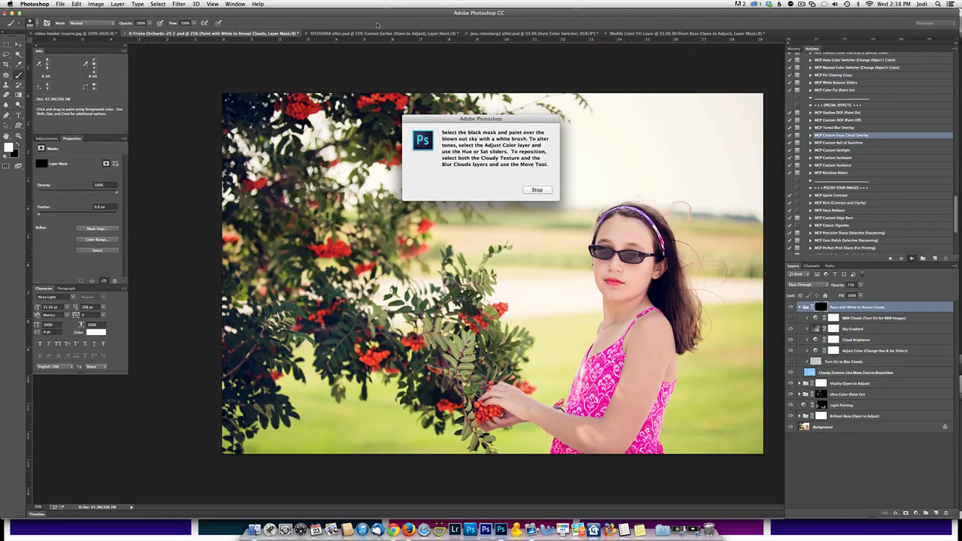
Paint white on the reveal mask to bring clouds into the sky above the berries and girl.
{"action": "left_click", "coordinate": [543, 190]}
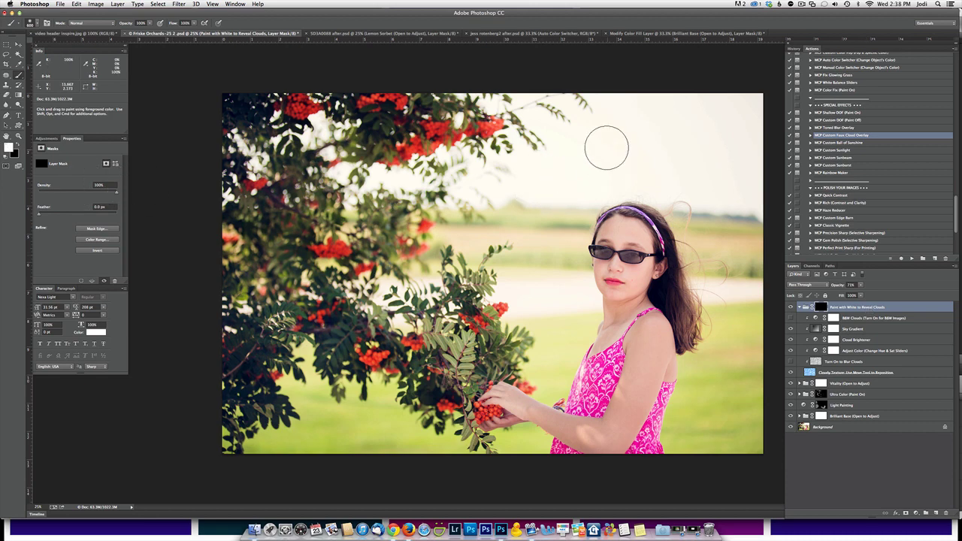
{"action": "mouse_move", "coordinate": [564, 151]}
{"action": "left_mouse_down"}
{"action": "mouse_move", "coordinate": [737, 118]}
{"action": "mouse_move", "coordinate": [657, 101]}
{"action": "mouse_move", "coordinate": [510, 105]}
{"action": "left_mouse_up"}
{"action": "mouse_move", "coordinate": [714, 167]}
{"action": "left_mouse_down"}
{"action": "mouse_move", "coordinate": [745, 170]}
{"action": "mouse_move", "coordinate": [749, 113]}
{"action": "mouse_move", "coordinate": [725, 172]}
{"action": "mouse_move", "coordinate": [690, 186]}
{"action": "mouse_move", "coordinate": [644, 171]}
{"action": "mouse_move", "coordinate": [679, 187]}
{"action": "mouse_move", "coordinate": [731, 188]}
{"action": "mouse_move", "coordinate": [609, 183]}
{"action": "mouse_move", "coordinate": [538, 193]}
{"action": "mouse_move", "coordinate": [578, 180]}
{"action": "mouse_move", "coordinate": [432, 171]}
{"action": "mouse_move", "coordinate": [548, 144]}
{"action": "mouse_move", "coordinate": [395, 179]}
{"action": "mouse_move", "coordinate": [210, 193]}
{"action": "left_mouse_up"}
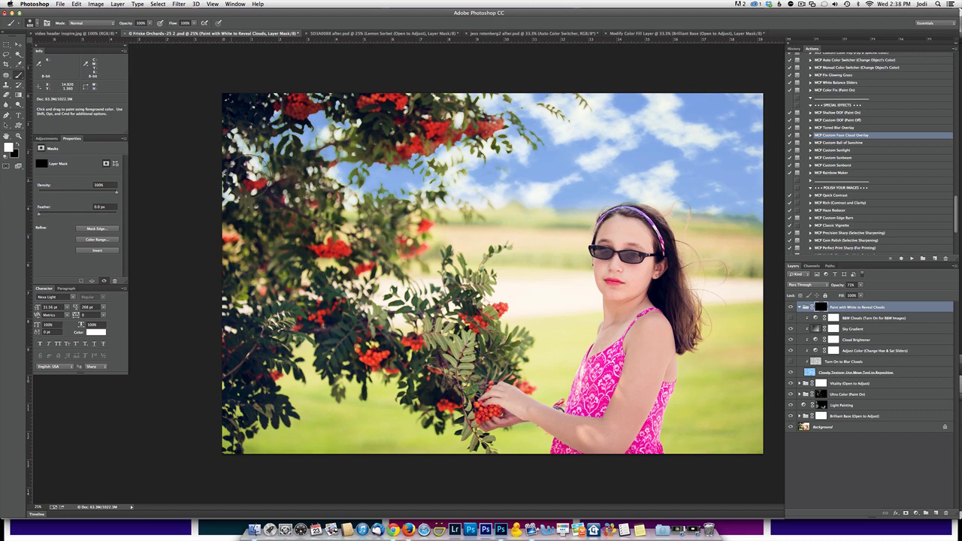
{"action": "mouse_move", "coordinate": [450, 196]}
{"action": "left_mouse_down"}
{"action": "mouse_move", "coordinate": [511, 197]}
{"action": "mouse_move", "coordinate": [547, 153]}
{"action": "mouse_move", "coordinate": [515, 192]}
{"action": "mouse_move", "coordinate": [682, 118]}
{"action": "mouse_move", "coordinate": [693, 193]}
{"action": "mouse_move", "coordinate": [751, 203]}
{"action": "mouse_move", "coordinate": [751, 113]}
{"action": "left_mouse_up"}
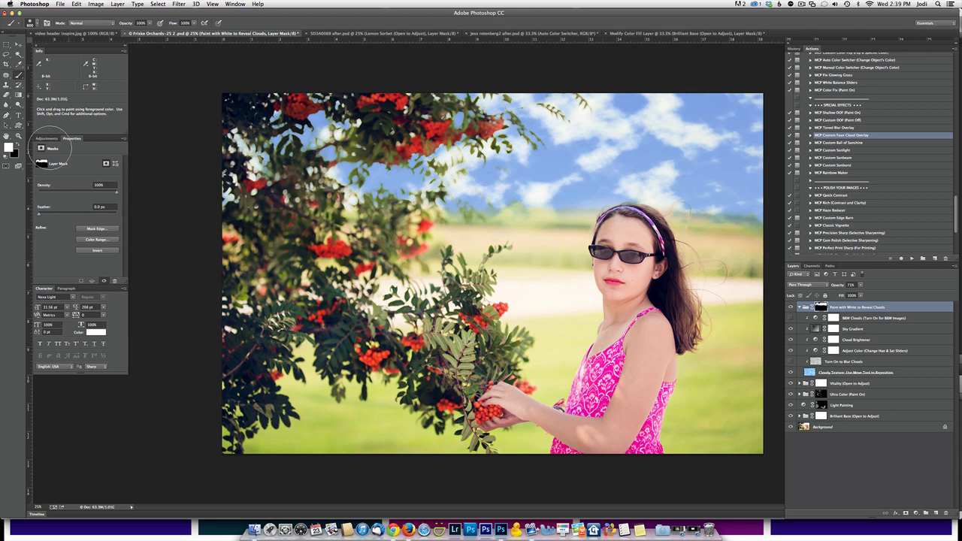
Lower the cloud reveal group's opacity to 40% with white as the painting colour.
{"action": "key", "text": "x"}
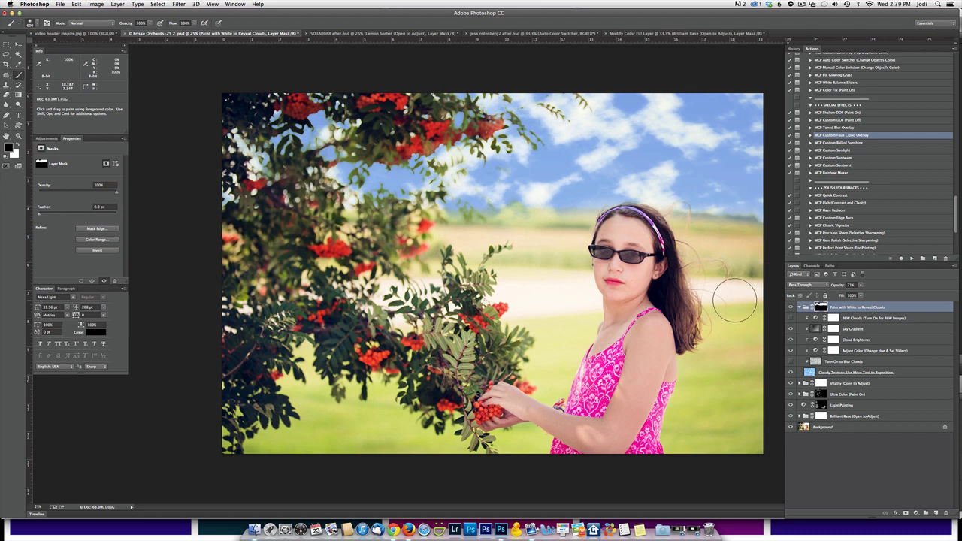
{"action": "key", "text": "x"}
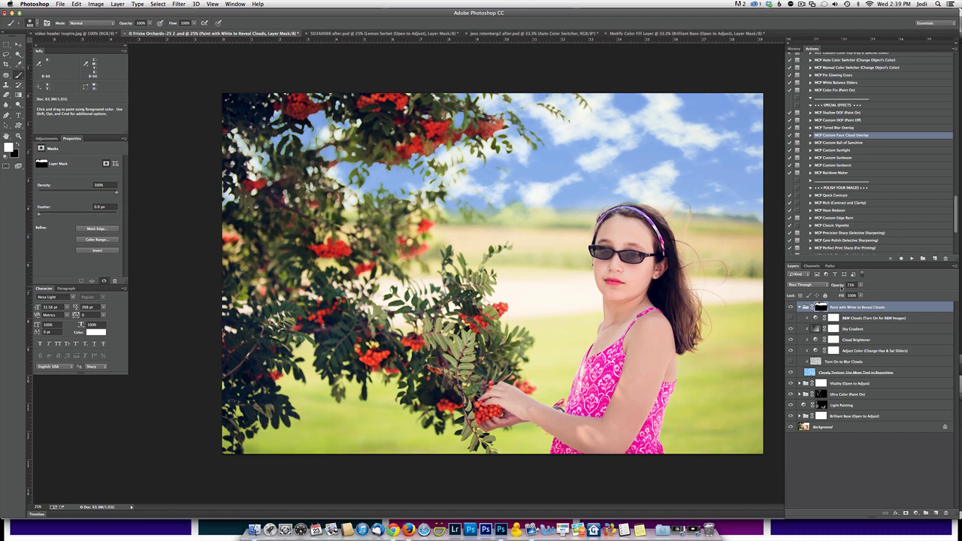
{"action": "left_click_drag", "start_coordinate": [840, 286], "coordinate": [837, 286]}
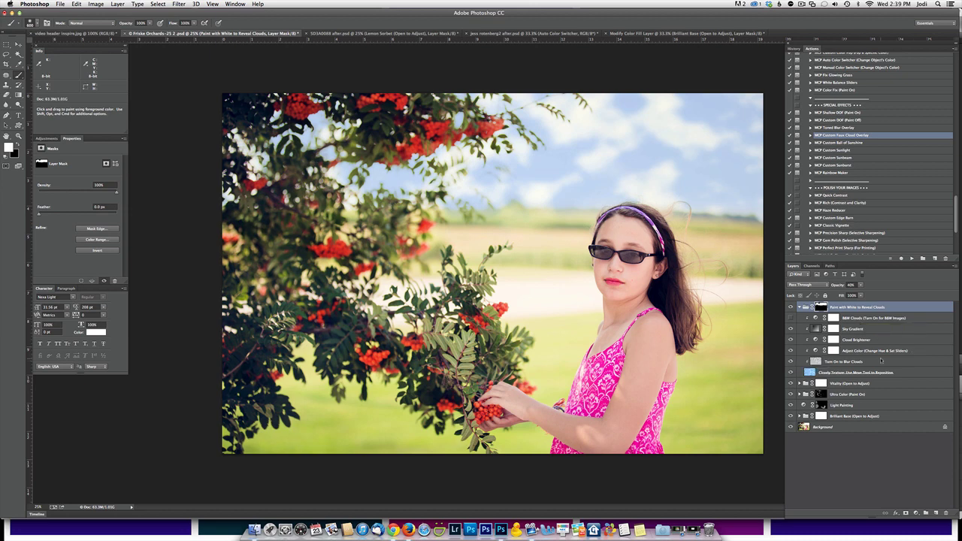
Move the Cloudy Texture layer slightly to reposition the clouds in the sky.
{"action": "left_click", "coordinate": [830, 374]}
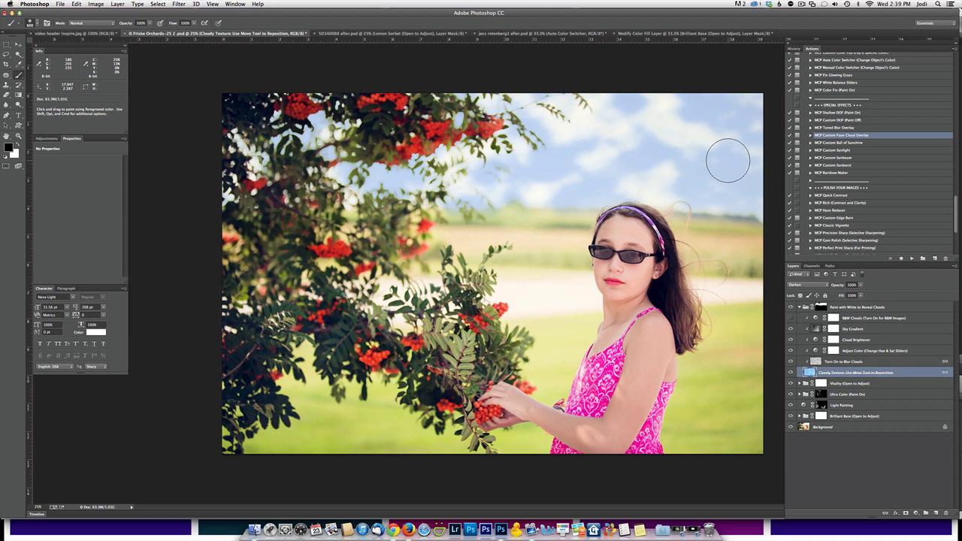
{"action": "key", "text": "v"}
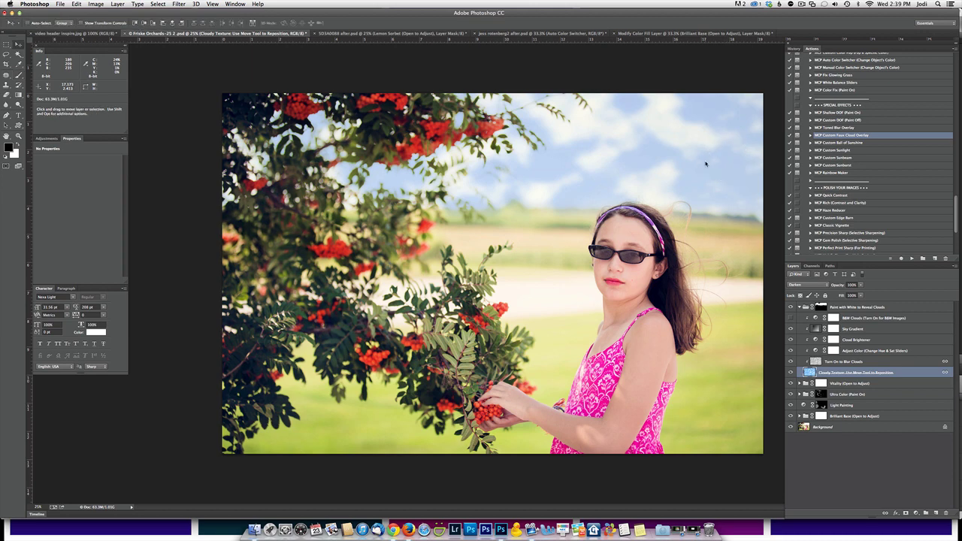
{"action": "left_click_drag", "start_coordinate": [703, 148], "coordinate": [669, 136]}
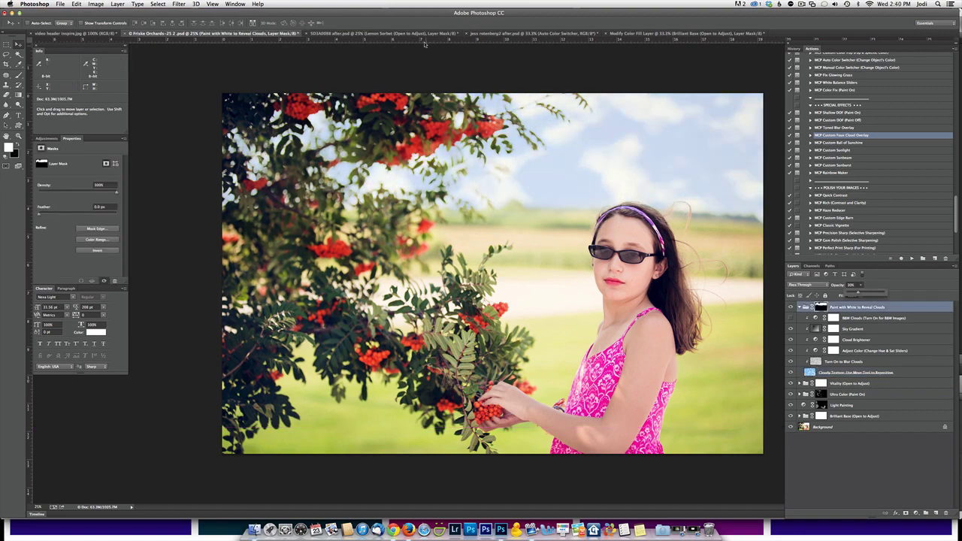
Switch to 5D3A0088 after.psd and toggle its adjustment layers off and on to compare.
{"action": "left_click", "coordinate": [426, 34]}
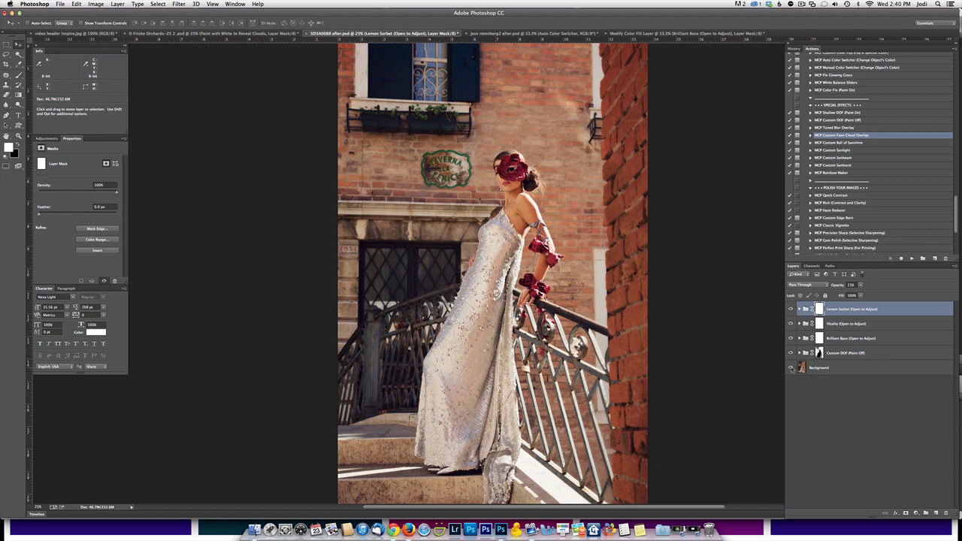
{"action": "left_click", "coordinate": [790, 368], "text": "alt"}
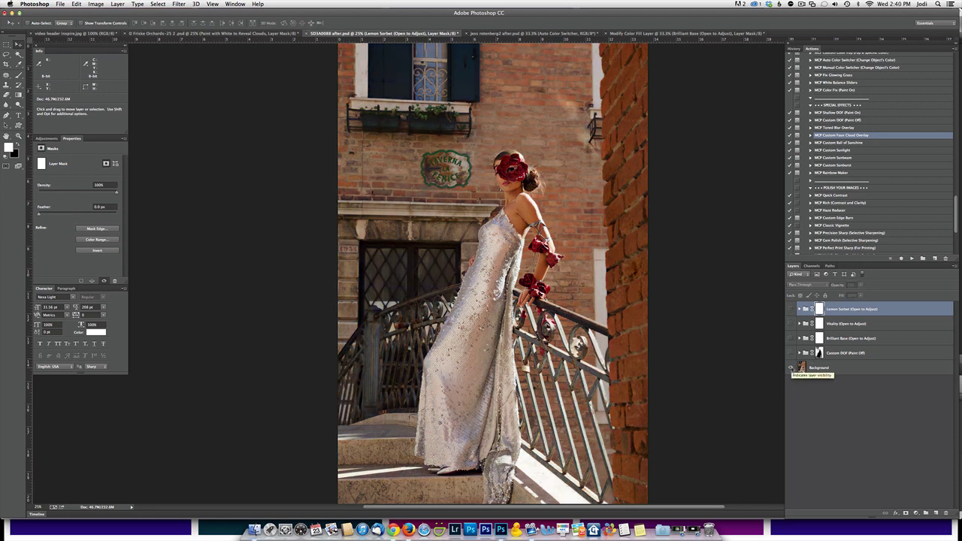
{"action": "left_click", "coordinate": [791, 367], "text": "alt"}
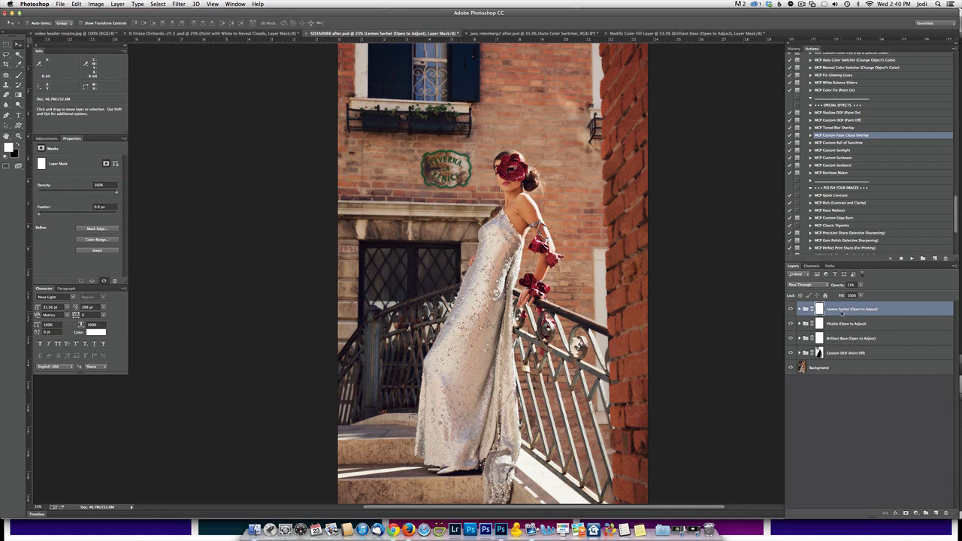
{"action": "scroll", "coordinate": [877, 168], "scroll_direction": "down", "scroll_amount": 3}
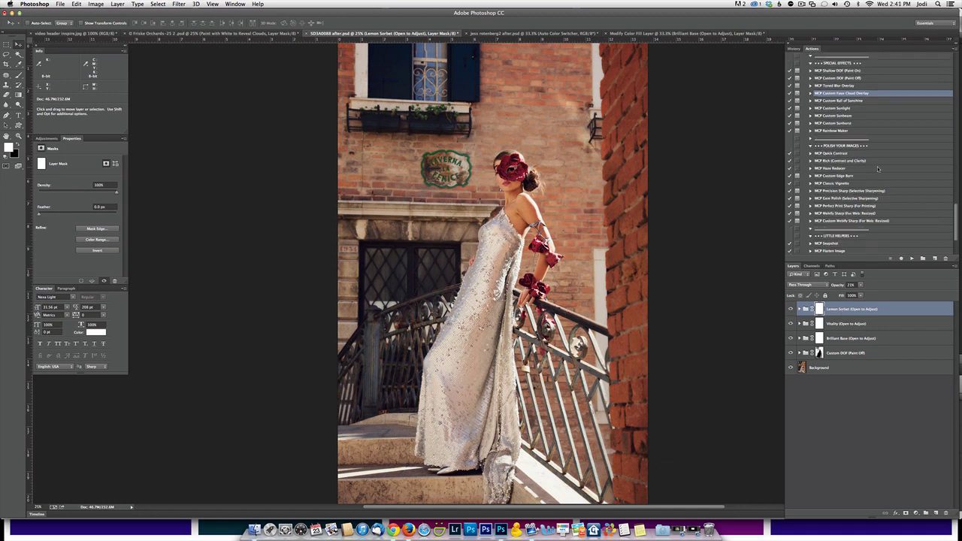
Play the MCP Custom Sunlight action to build left, right and top-centre sunlight layers.
{"action": "left_click", "coordinate": [862, 109]}
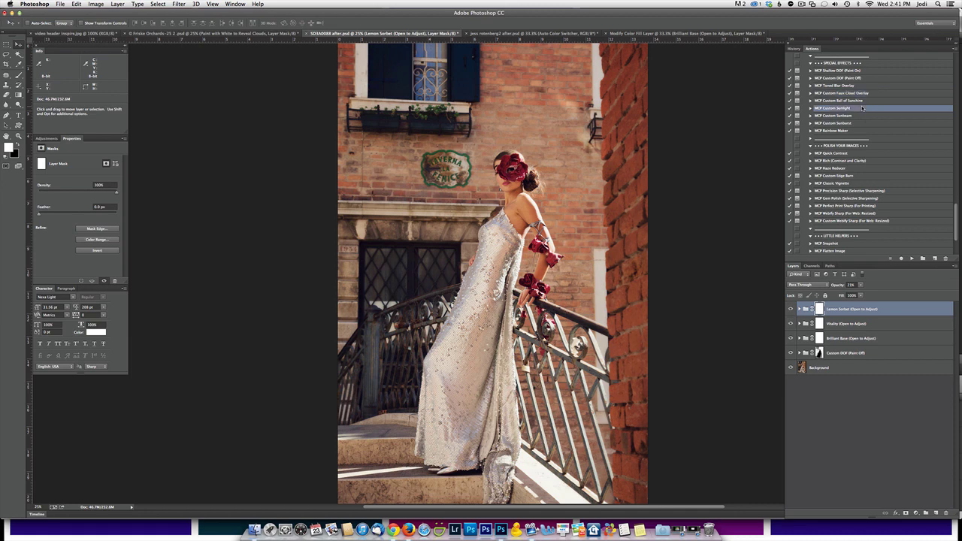
{"action": "left_click", "coordinate": [911, 258]}
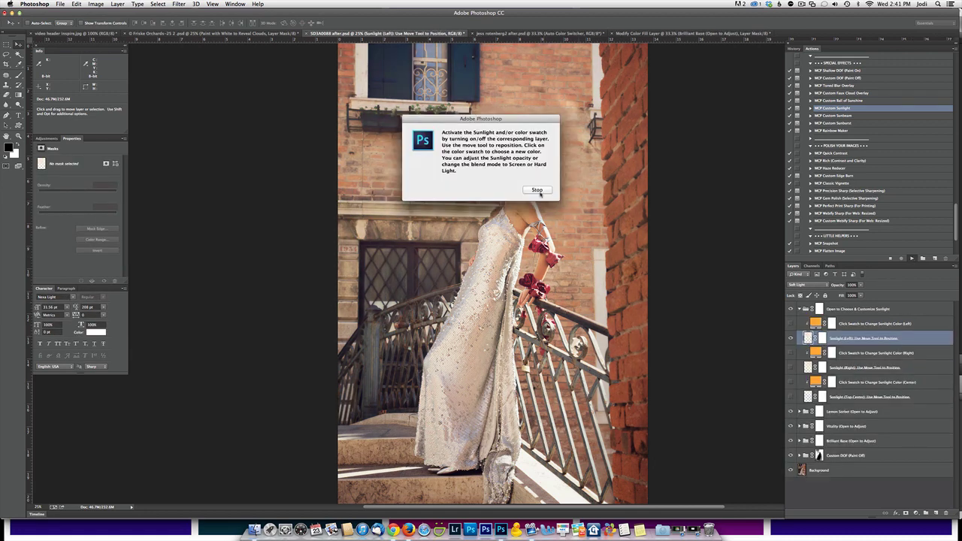
Keep only Sunlight (Right) visible, softened to about 62% opacity.
{"action": "left_click", "coordinate": [543, 194]}
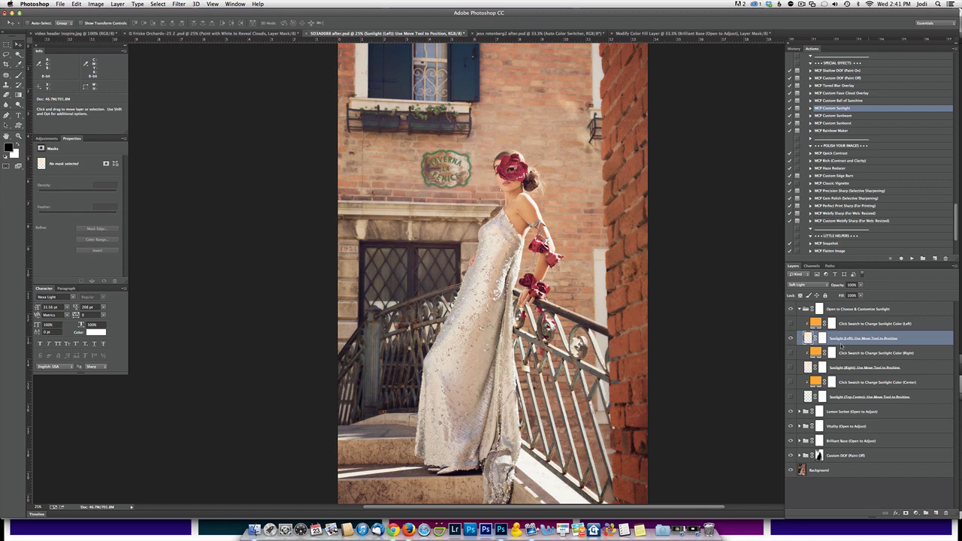
{"action": "left_click", "coordinate": [789, 339]}
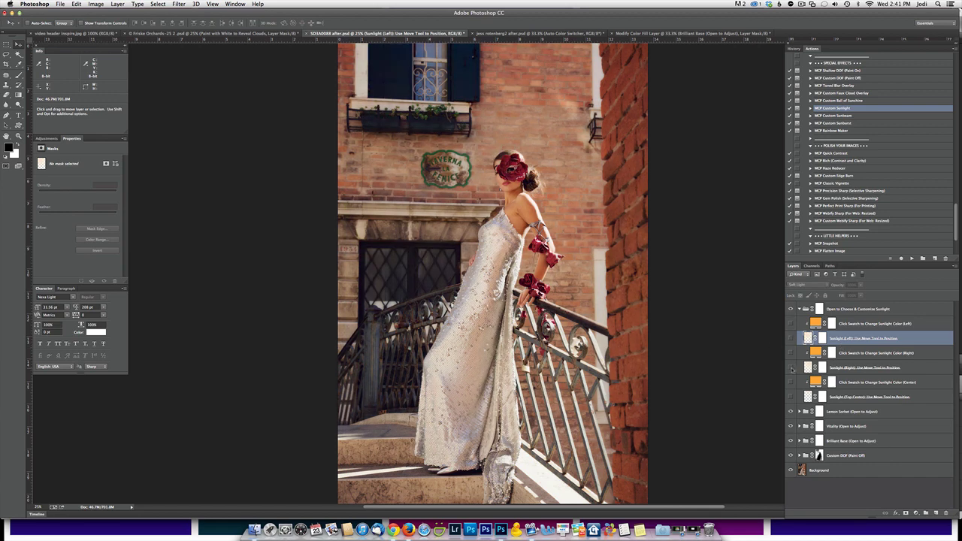
{"action": "left_click", "coordinate": [789, 368]}
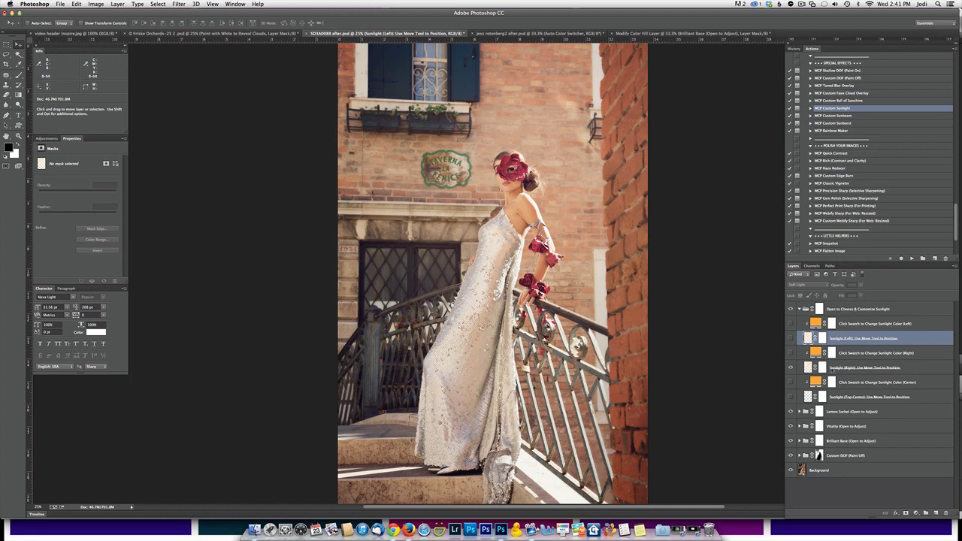
{"action": "left_click", "coordinate": [896, 371]}
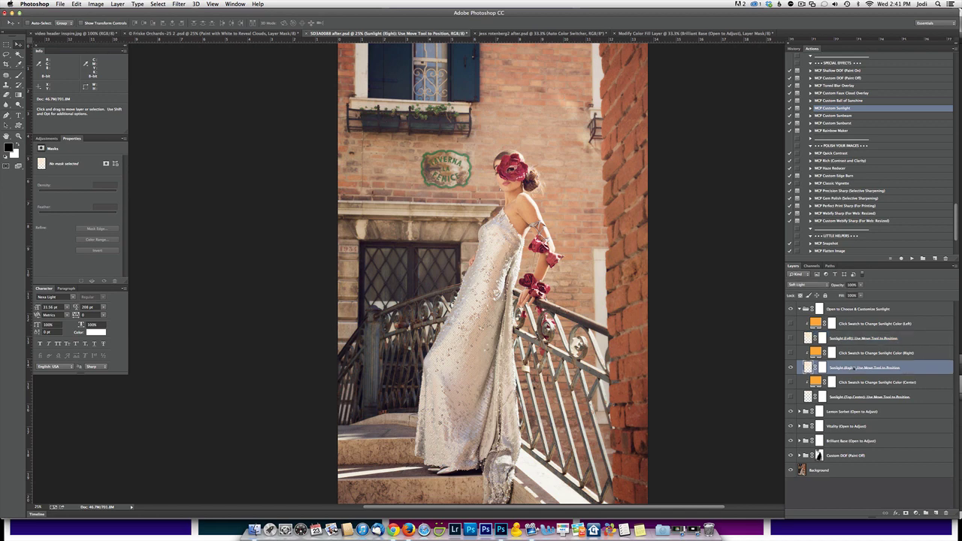
{"action": "left_click", "coordinate": [790, 367]}
{"action": "left_click", "coordinate": [789, 367]}
{"action": "left_click", "coordinate": [861, 286]}
{"action": "left_click_drag", "start_coordinate": [862, 294], "coordinate": [848, 295]}
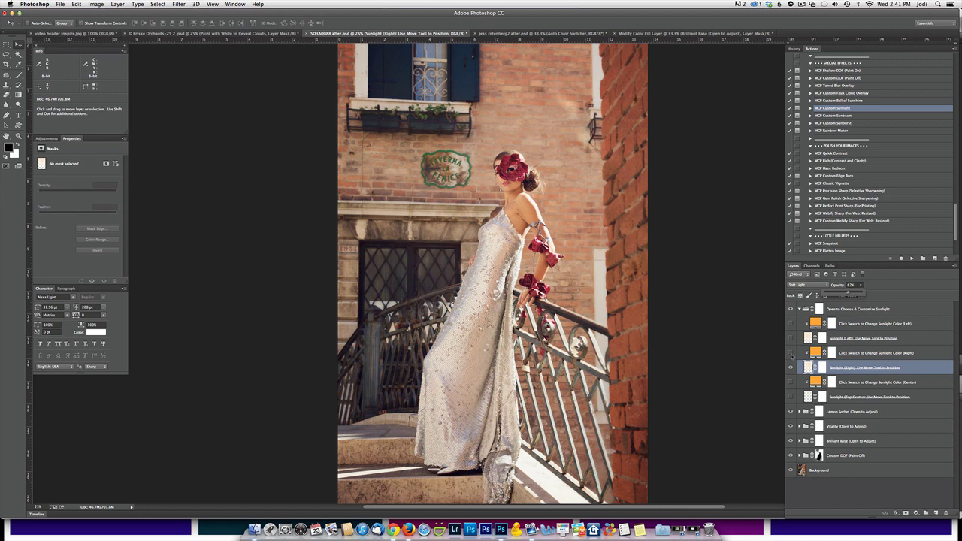
{"action": "left_click", "coordinate": [791, 354]}
Keep the right sunlight's orange fill colour, collapse the sunlight group, and select MCP Gem Polish.
{"action": "left_click", "coordinate": [815, 350]}
{"action": "double_click", "coordinate": [815, 351]}
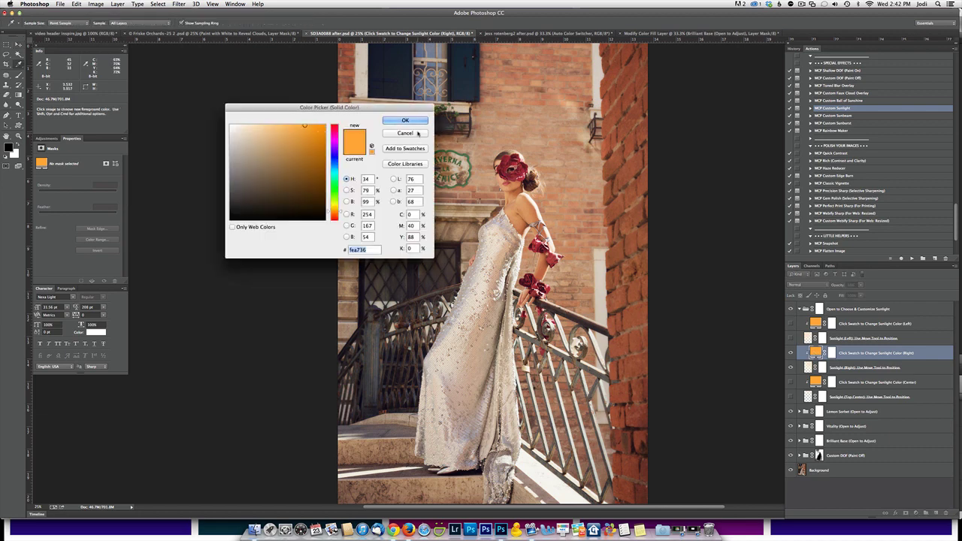
{"action": "left_click", "coordinate": [405, 121]}
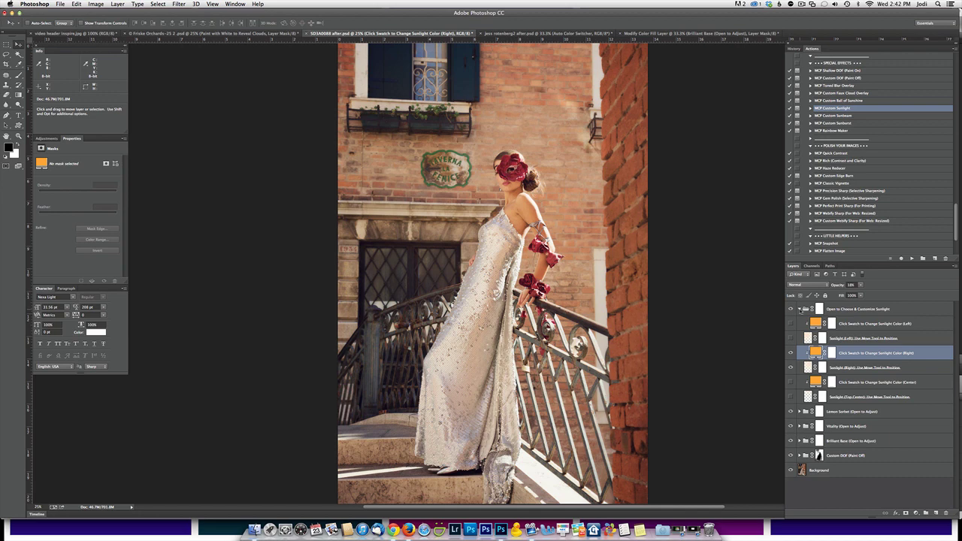
{"action": "left_click", "coordinate": [801, 308]}
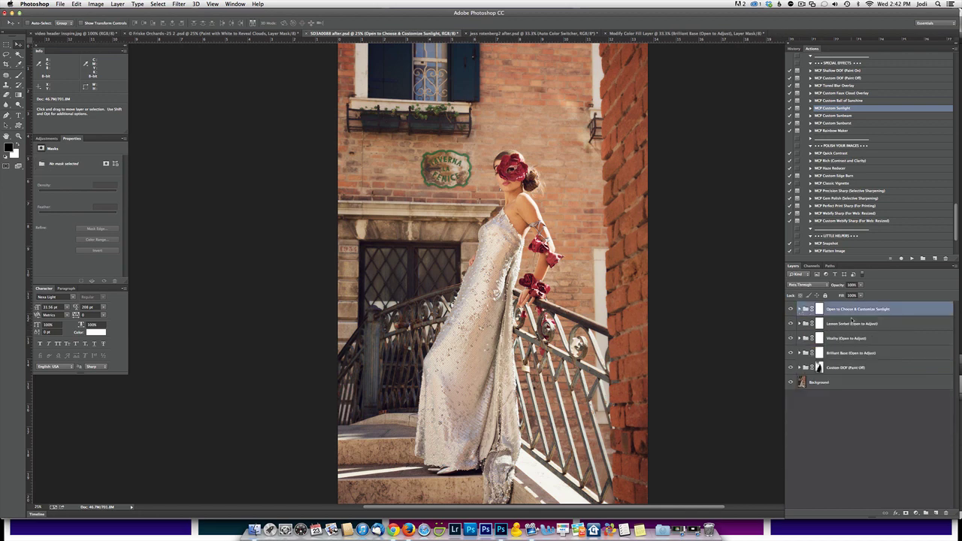
{"action": "left_click", "coordinate": [845, 198]}
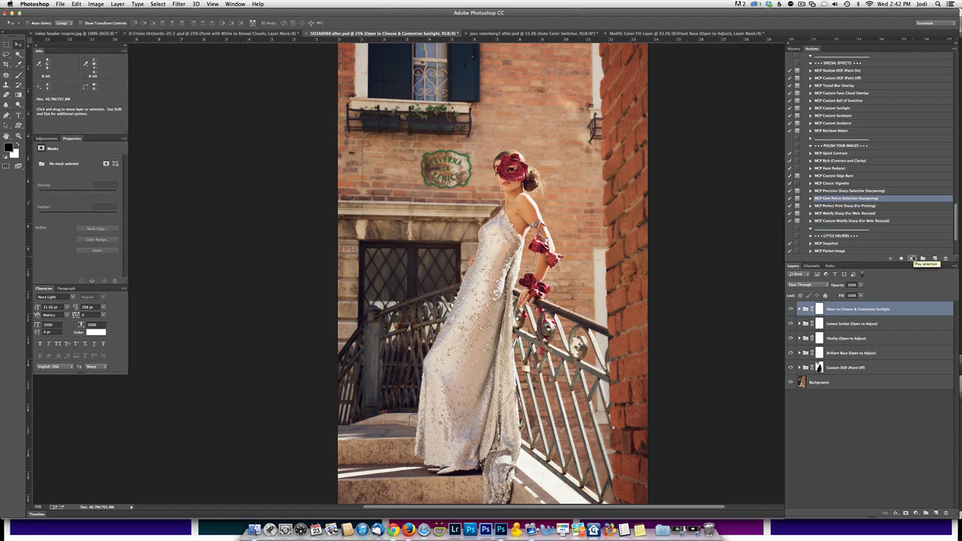
Play MCP Gem Polish (Selective Sharpening) and stop at its message, leaving the black-masked group.
{"action": "left_click", "coordinate": [912, 257]}
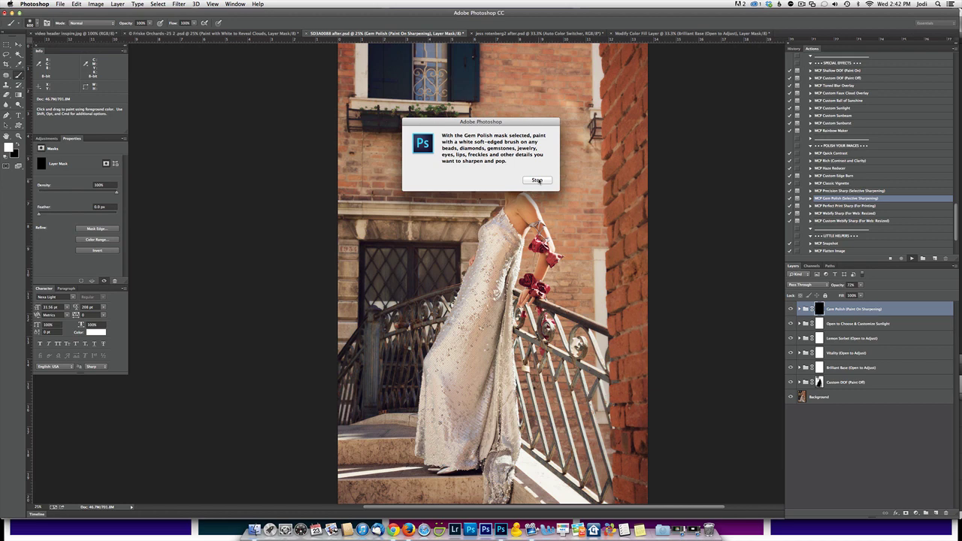
{"action": "left_click", "coordinate": [537, 181]}
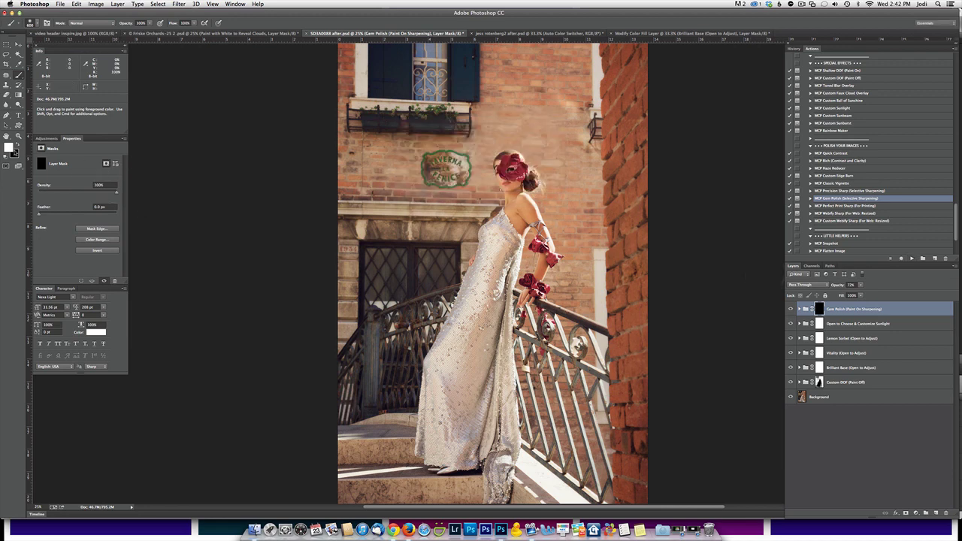
Paint Gem Polish sharpening onto the sequined dress, the railing and the tavern sign.
{"action": "mouse_move", "coordinate": [455, 278]}
{"action": "left_mouse_down"}
{"action": "mouse_move", "coordinate": [473, 314]}
{"action": "mouse_move", "coordinate": [468, 355]}
{"action": "mouse_move", "coordinate": [509, 219]}
{"action": "mouse_move", "coordinate": [462, 383]}
{"action": "mouse_move", "coordinate": [499, 243]}
{"action": "mouse_move", "coordinate": [487, 264]}
{"action": "mouse_move", "coordinate": [590, 344]}
{"action": "mouse_move", "coordinate": [538, 369]}
{"action": "left_mouse_up"}
{"action": "mouse_move", "coordinate": [578, 440]}
{"action": "left_mouse_down"}
{"action": "mouse_move", "coordinate": [594, 361]}
{"action": "mouse_move", "coordinate": [574, 451]}
{"action": "mouse_move", "coordinate": [594, 353]}
{"action": "mouse_move", "coordinate": [582, 338]}
{"action": "mouse_move", "coordinate": [459, 326]}
{"action": "mouse_move", "coordinate": [396, 354]}
{"action": "mouse_move", "coordinate": [361, 329]}
{"action": "mouse_move", "coordinate": [394, 383]}
{"action": "mouse_move", "coordinate": [368, 402]}
{"action": "left_mouse_up"}
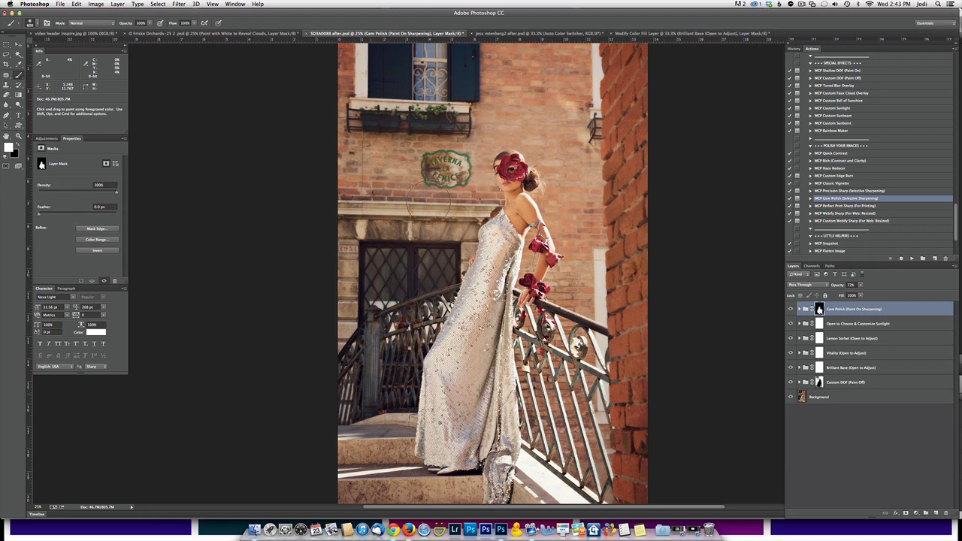
{"action": "left_click_drag", "start_coordinate": [433, 167], "coordinate": [434, 173]}
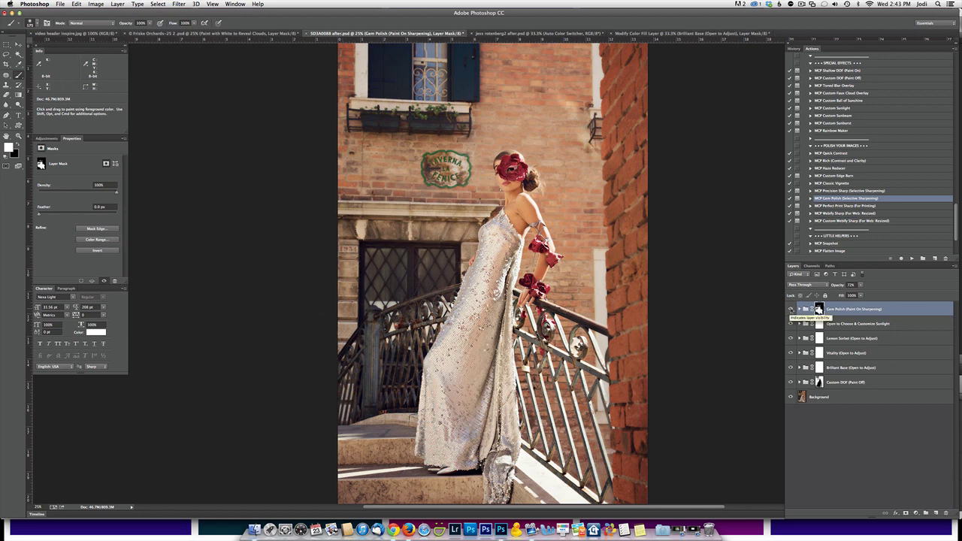
Compare the Venice photo with and without Gem Polish and its original snapshot, then switch to the brick-wall photo.
{"action": "left_click", "coordinate": [790, 309]}
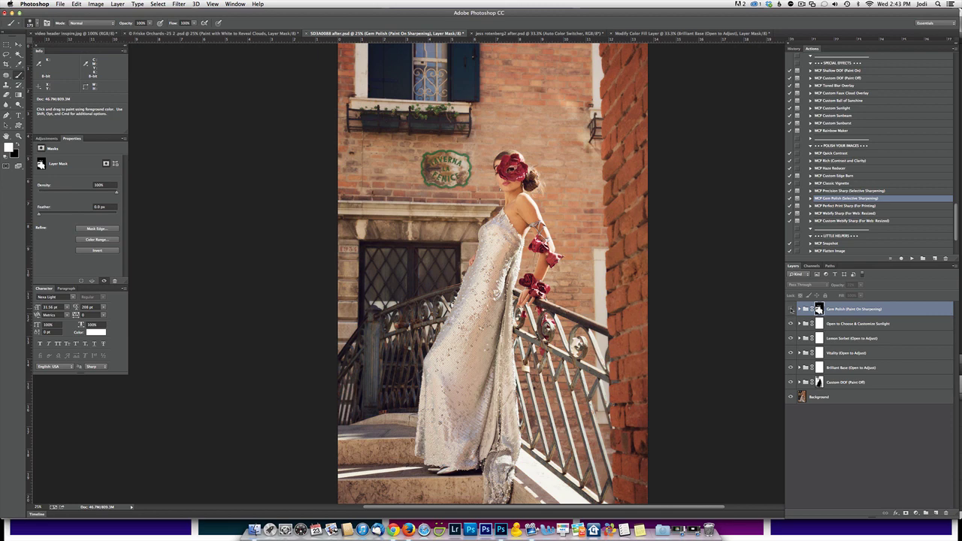
{"action": "left_click", "coordinate": [790, 309]}
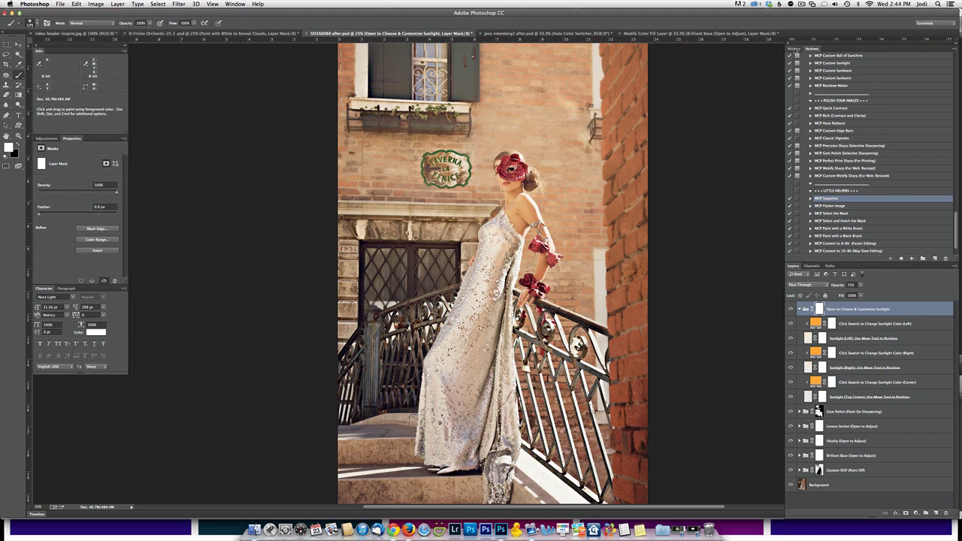
{"action": "left_click", "coordinate": [794, 48]}
{"action": "left_click", "coordinate": [834, 73]}
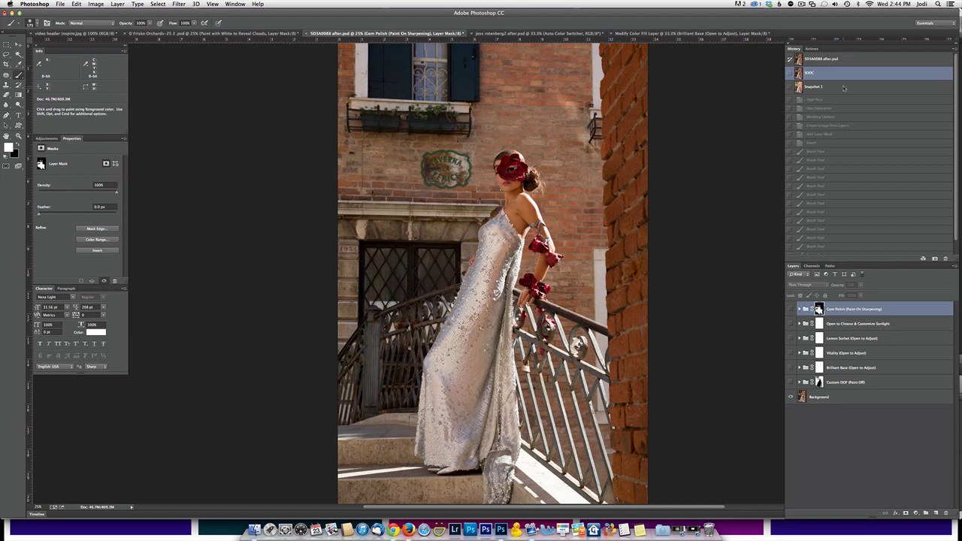
{"action": "left_click", "coordinate": [843, 88]}
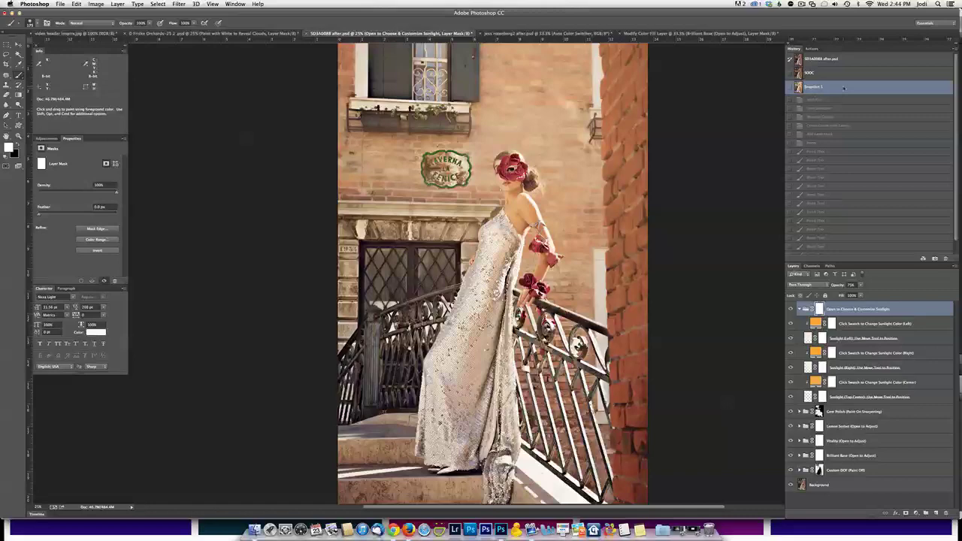
{"action": "left_click", "coordinate": [646, 34]}
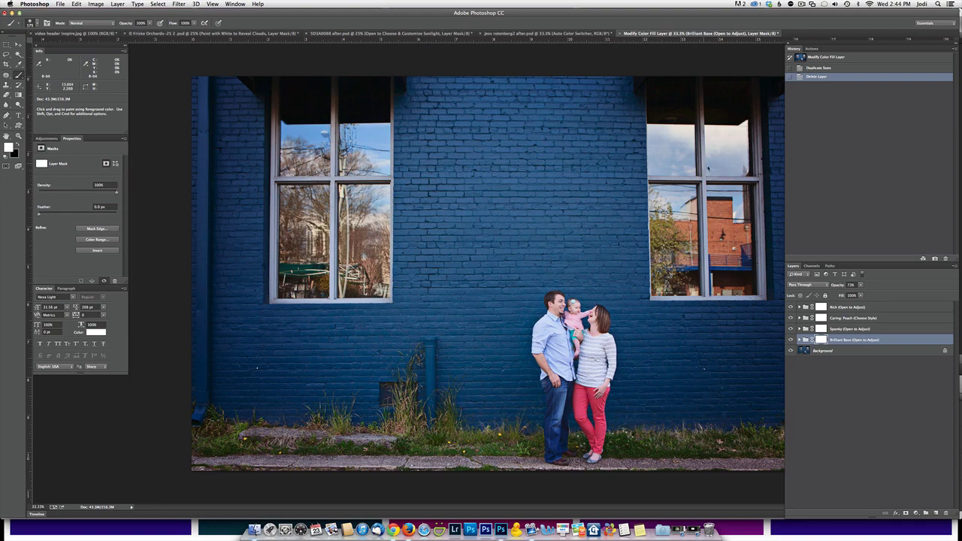
Toggle the wall photo's adjustments off and on, then scroll the MCP actions list to COLOR TRICKS.
{"action": "left_click", "coordinate": [790, 351], "text": "alt"}
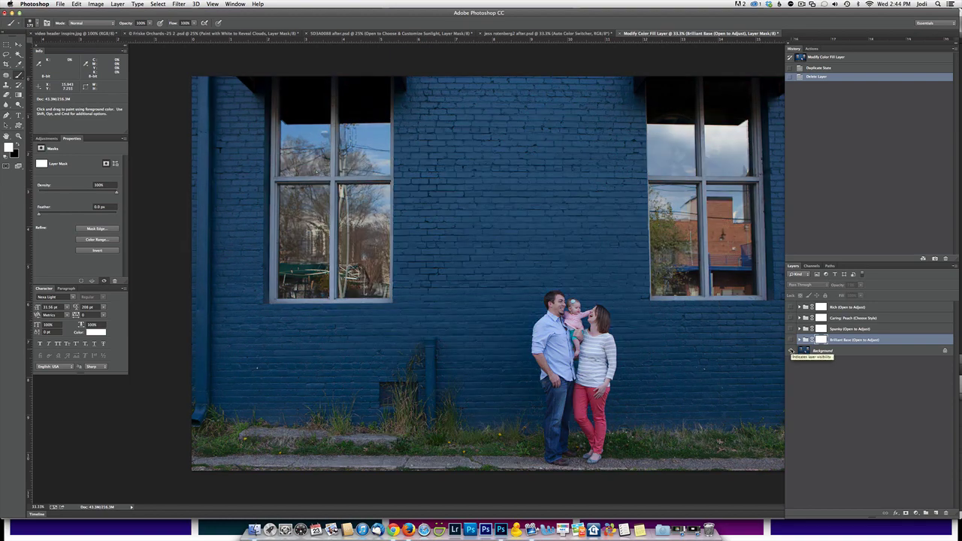
{"action": "left_click", "coordinate": [790, 351], "text": "alt"}
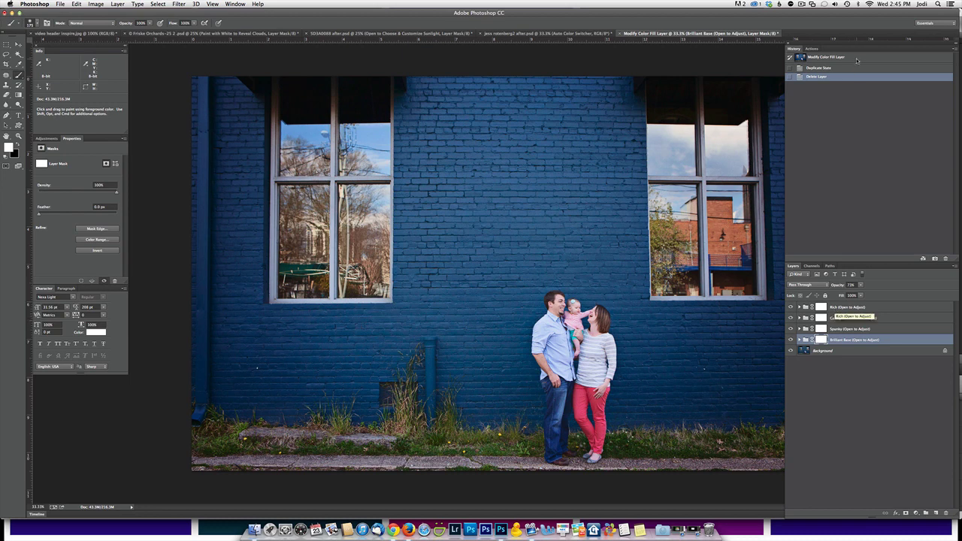
{"action": "left_click", "coordinate": [812, 48]}
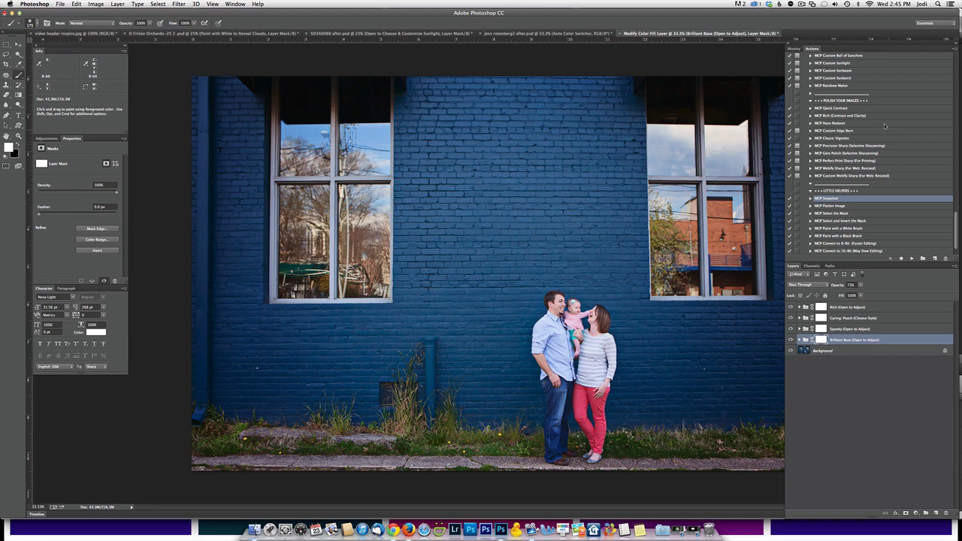
{"action": "scroll", "coordinate": [871, 112], "scroll_direction": "up", "scroll_amount": 3}
{"action": "scroll", "coordinate": [866, 100], "scroll_direction": "up", "scroll_amount": 5}
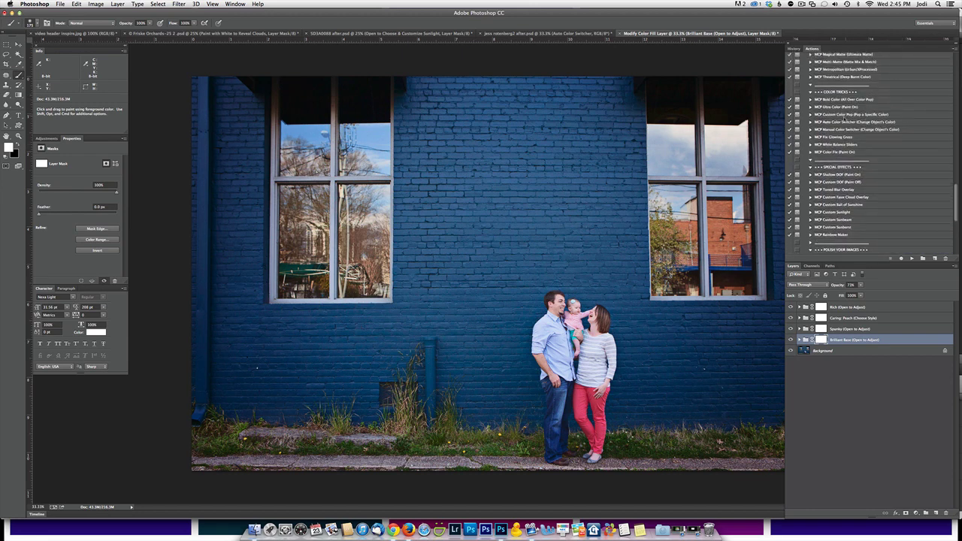
Run the MCP Auto Color Switcher action and continue past its instructions.
{"action": "left_click", "coordinate": [854, 130]}
{"action": "left_click", "coordinate": [856, 122]}
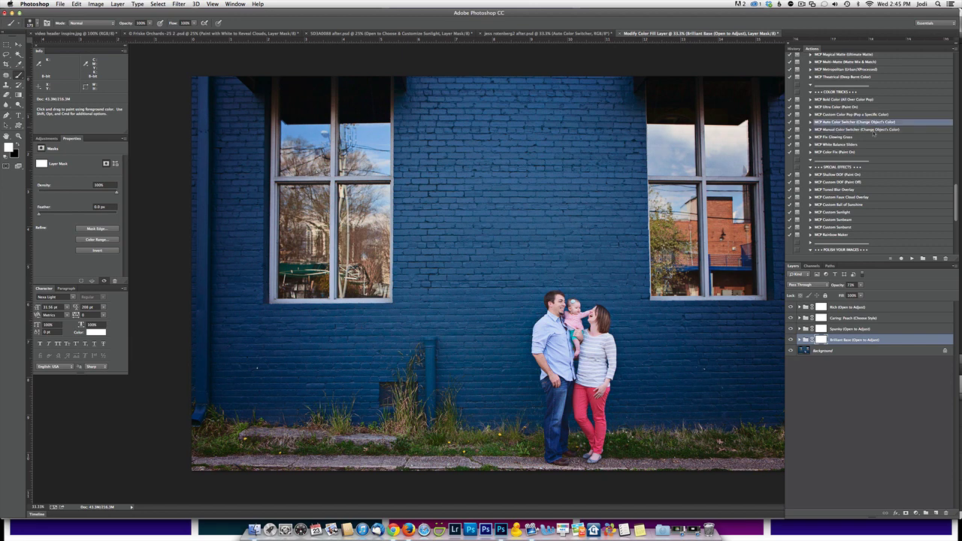
{"action": "left_click", "coordinate": [911, 258]}
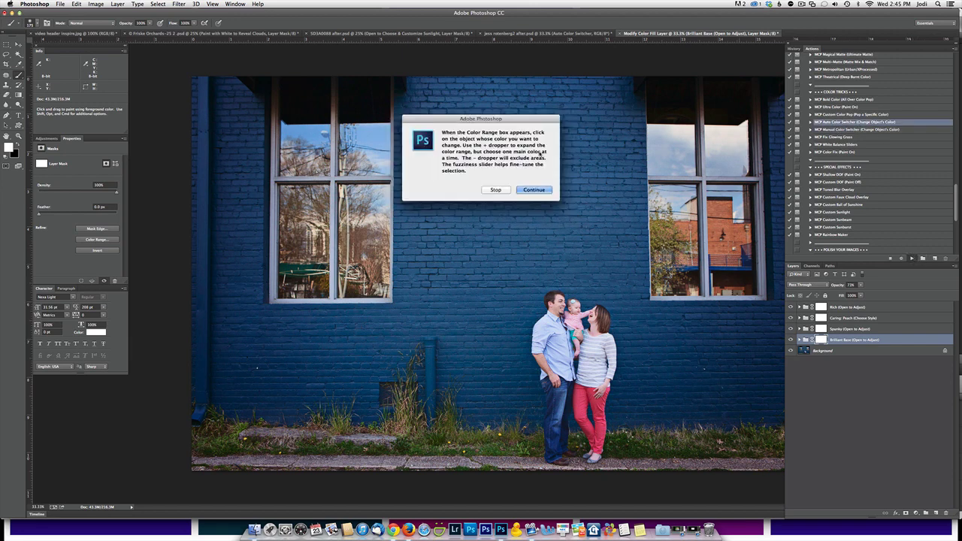
{"action": "left_click", "coordinate": [526, 192]}
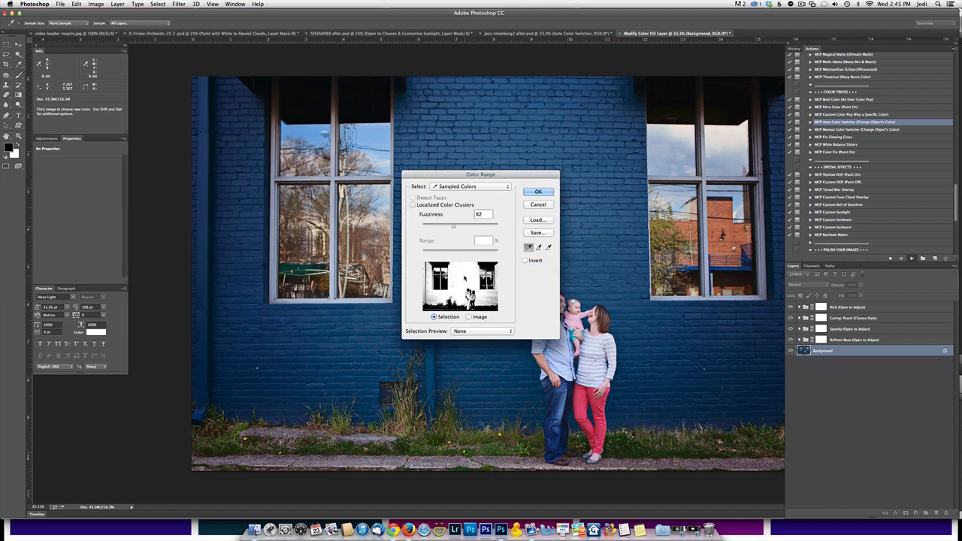
In Color Range, sample the blue wall and add its shades around both windows and lighter patches.
{"action": "left_click", "coordinate": [461, 281]}
{"action": "left_click", "coordinate": [537, 248]}
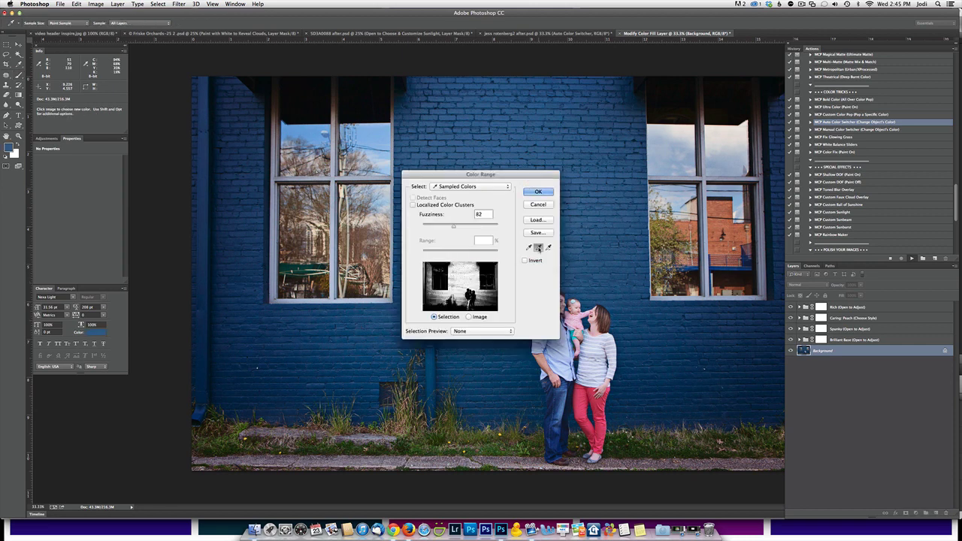
{"action": "left_click", "coordinate": [492, 303]}
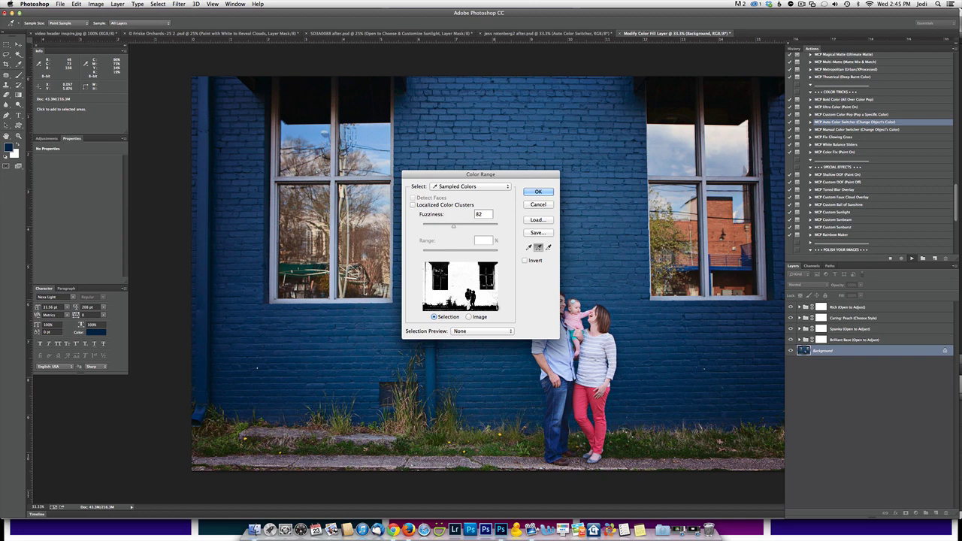
{"action": "left_click", "coordinate": [495, 305]}
{"action": "left_click", "coordinate": [457, 275]}
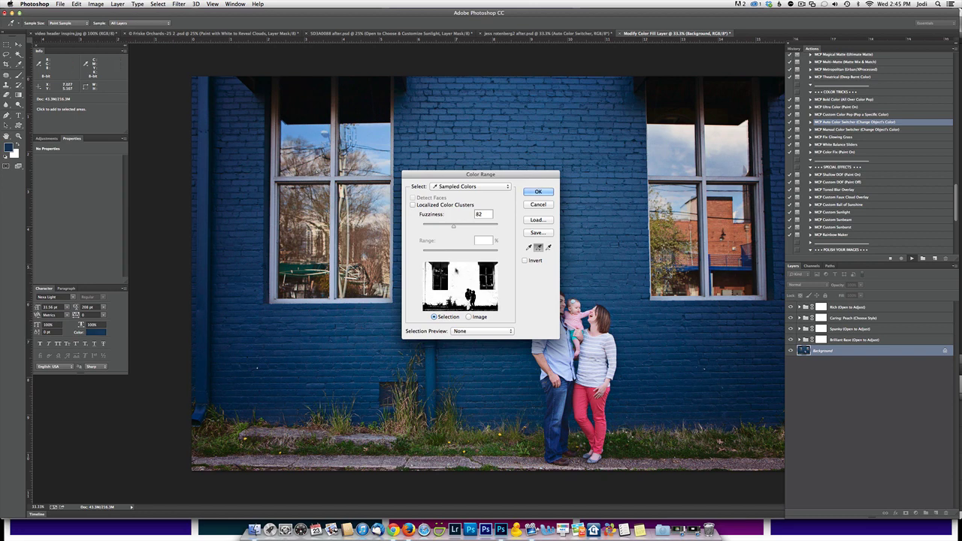
{"action": "left_click", "coordinate": [423, 266]}
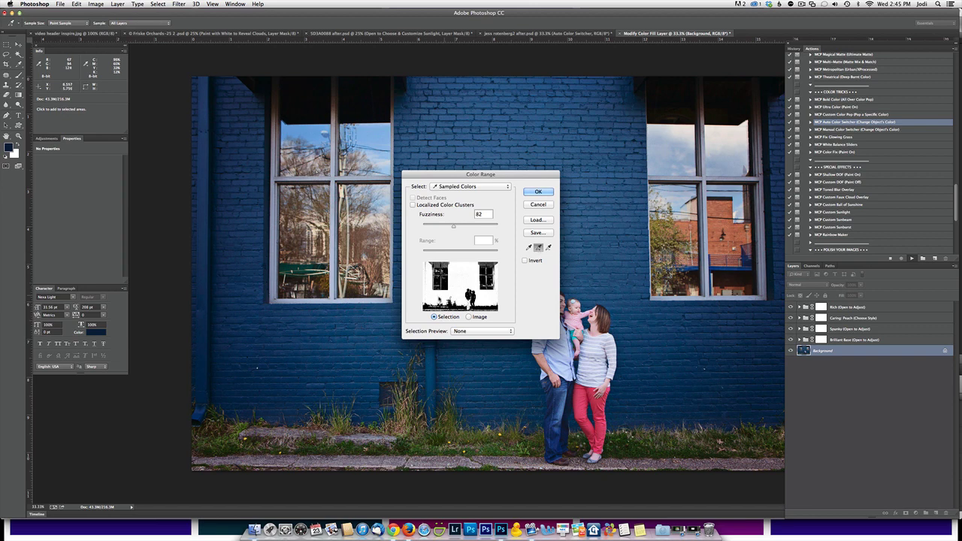
{"action": "left_click", "coordinate": [446, 293]}
Confirm the wall selection and pick a mid purple as the new wall colour.
{"action": "left_click", "coordinate": [544, 193]}
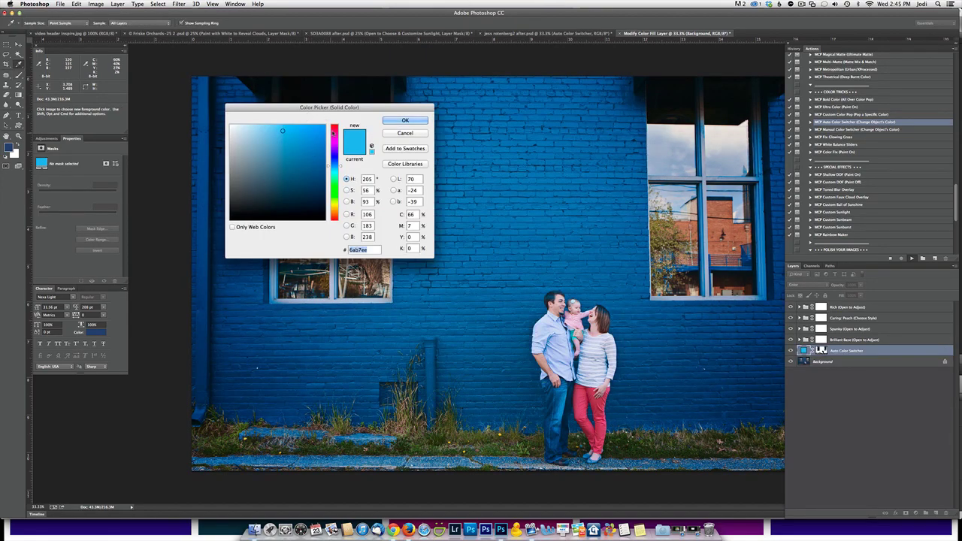
{"action": "left_click", "coordinate": [334, 132]}
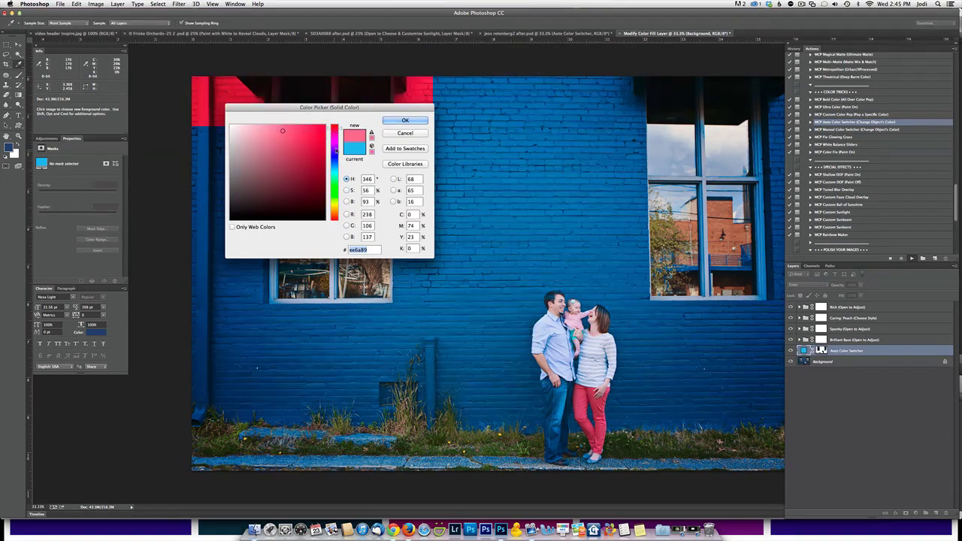
{"action": "left_click", "coordinate": [334, 144]}
{"action": "left_click", "coordinate": [241, 130]}
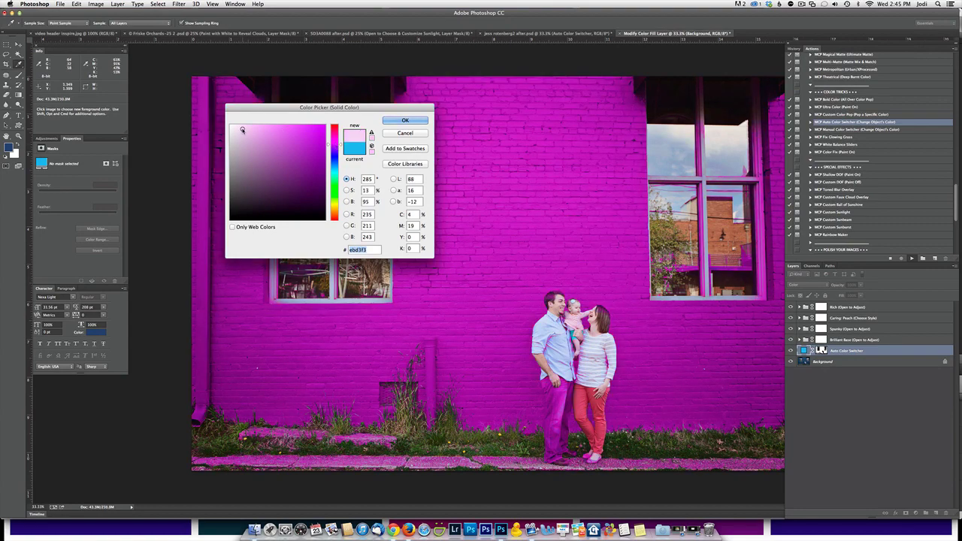
{"action": "left_click", "coordinate": [253, 136]}
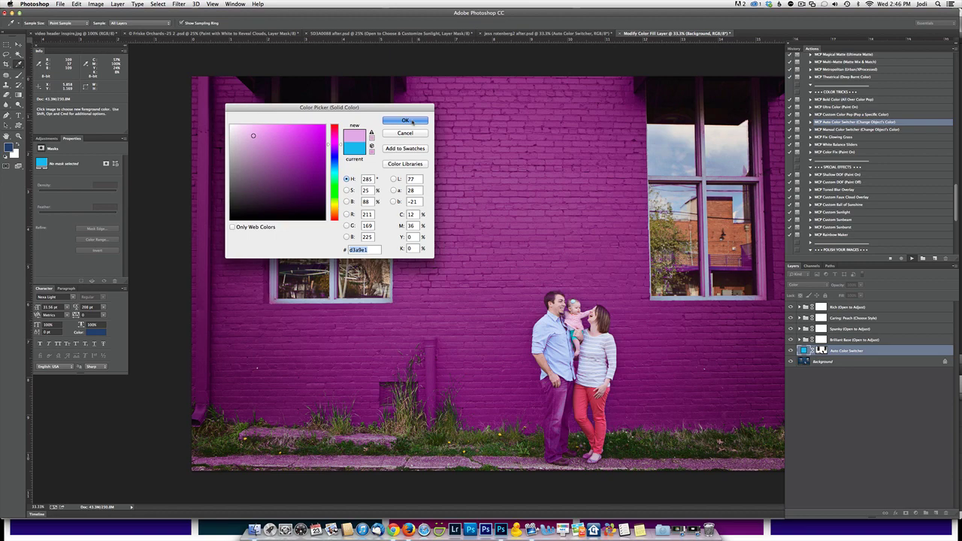
{"action": "left_click", "coordinate": [411, 122]}
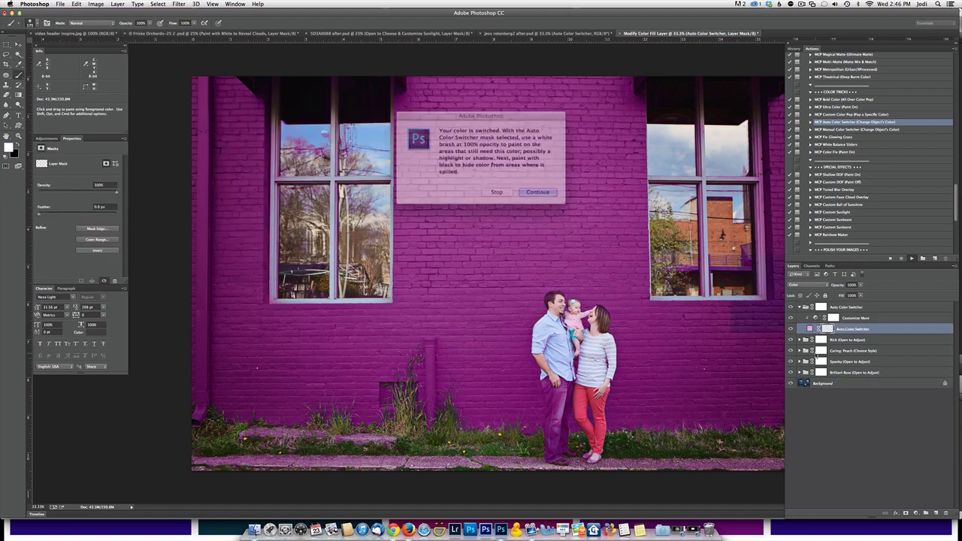
Continue past the masking instructions, then stop the action at Customize More to finish by hand.
{"action": "left_click", "coordinate": [534, 190]}
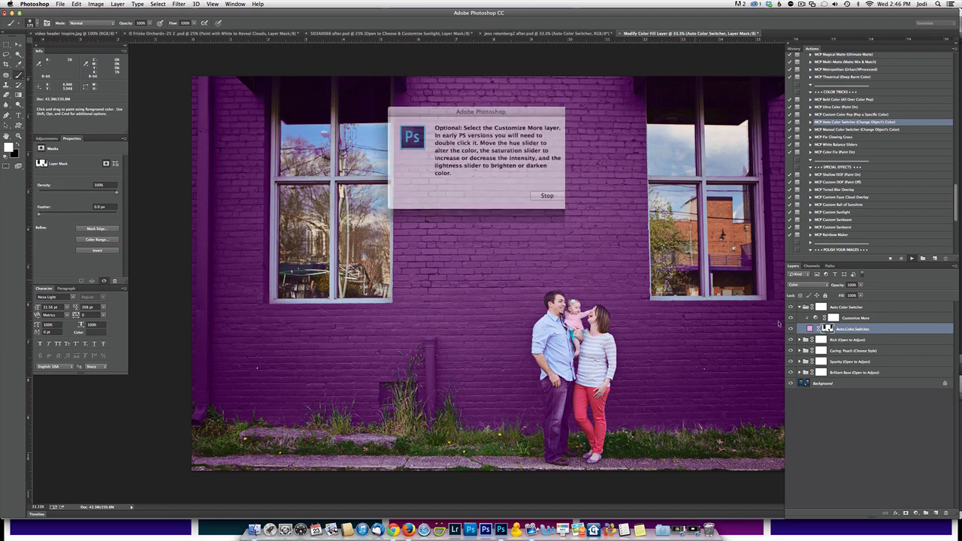
{"action": "left_click", "coordinate": [537, 189]}
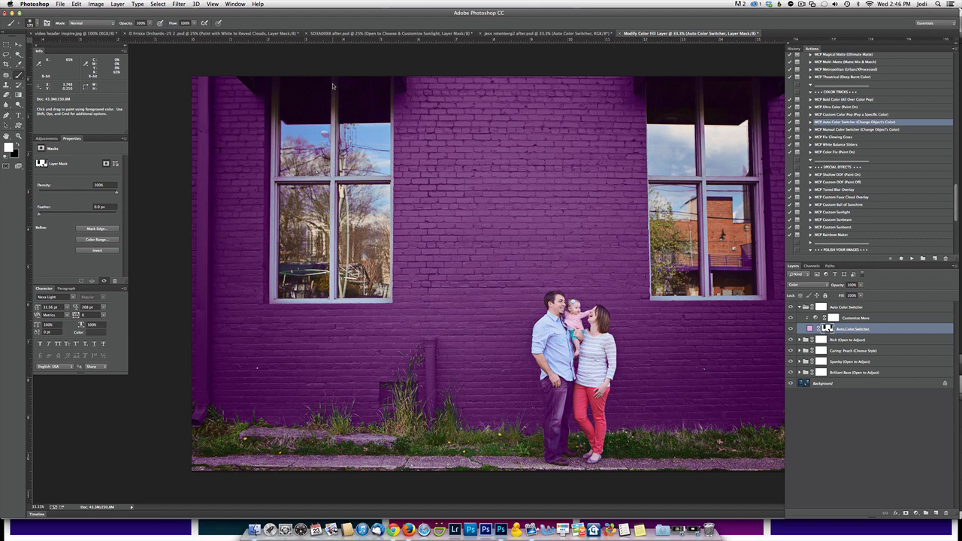
Paint black on the Auto Color Switcher mask to remove the purple from the lower-left stone slab.
{"action": "key", "text": "x"}
{"action": "mouse_move", "coordinate": [357, 449]}
{"action": "left_mouse_down"}
{"action": "mouse_move", "coordinate": [257, 450]}
{"action": "mouse_move", "coordinate": [392, 465]}
{"action": "mouse_move", "coordinate": [263, 446]}
{"action": "mouse_move", "coordinate": [281, 456]}
{"action": "mouse_move", "coordinate": [312, 430]}
{"action": "mouse_move", "coordinate": [283, 404]}
{"action": "left_mouse_up"}
{"action": "key", "text": "x"}
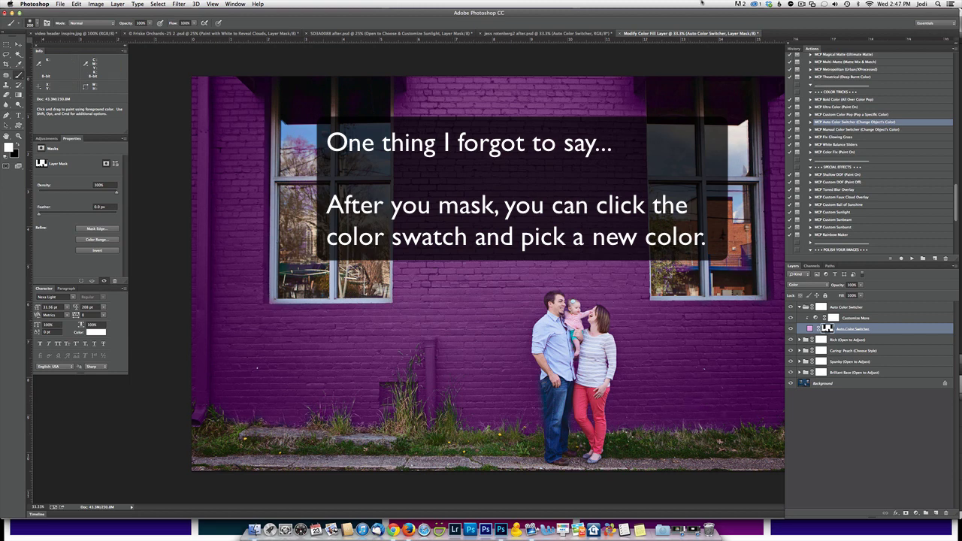
Open the finished after .psd and toggle its edits to compare the purple wall with the blue original.
{"action": "left_click", "coordinate": [564, 33]}
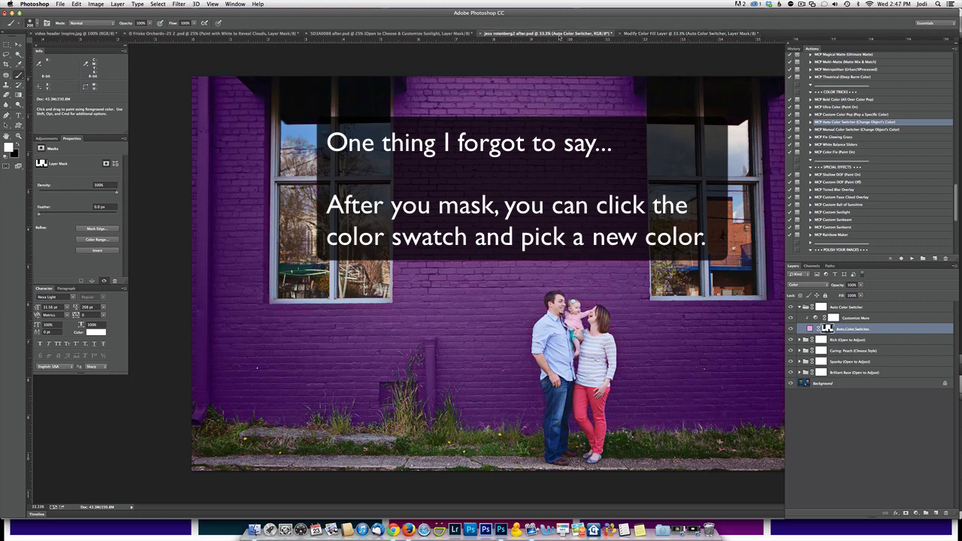
{"action": "left_click", "coordinate": [791, 383], "text": "alt"}
{"action": "left_click", "coordinate": [791, 384], "text": "alt"}
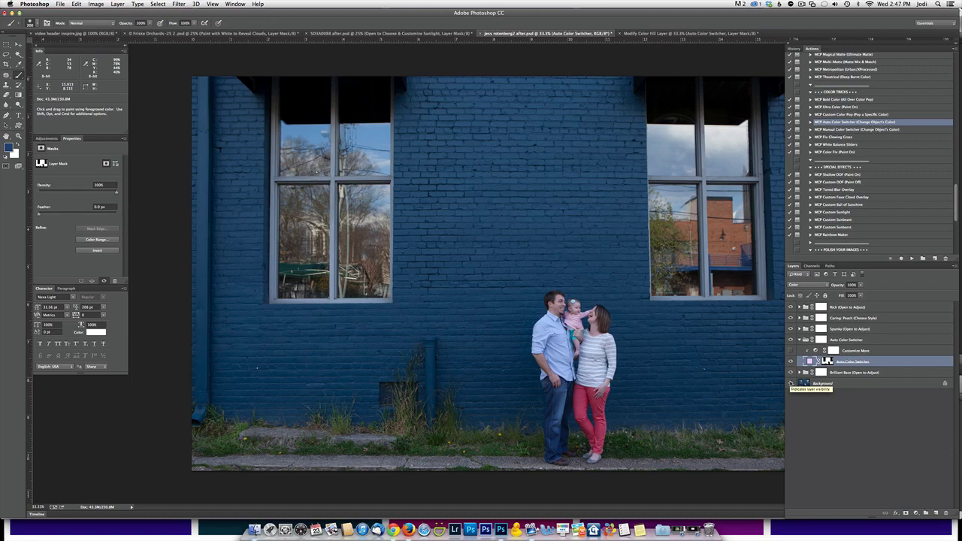